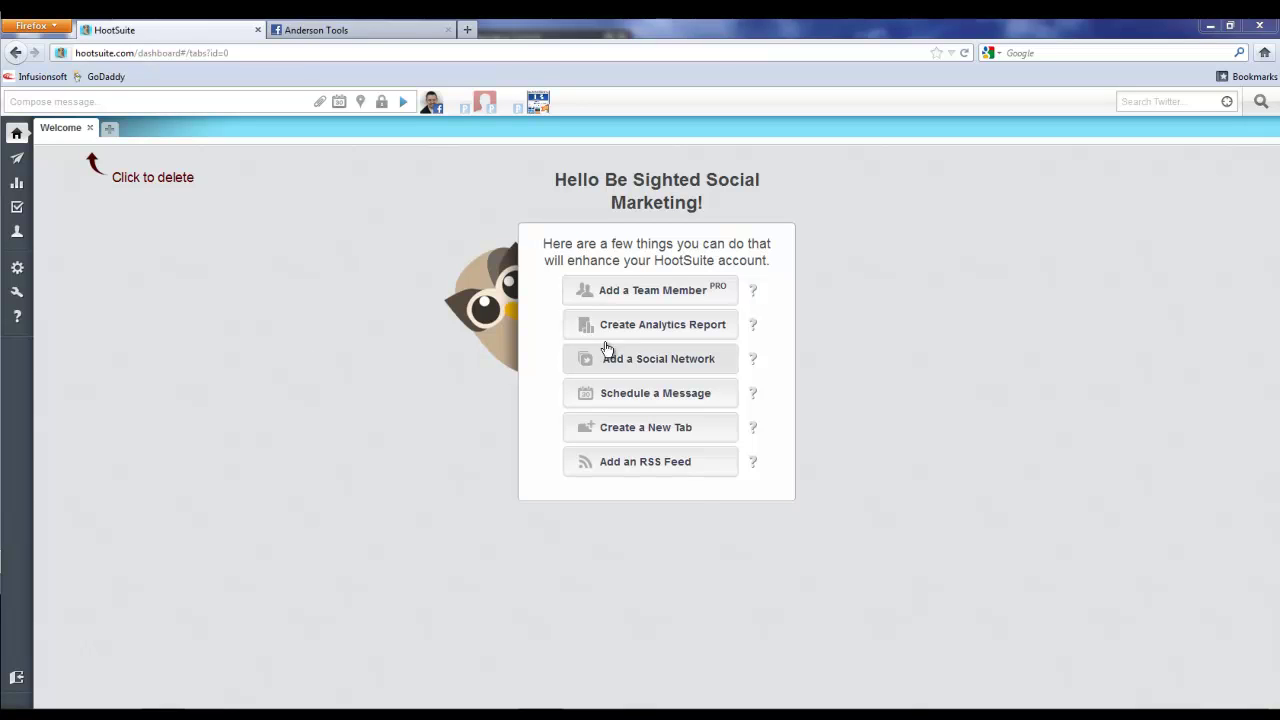
Step: Start adding Facebook as a new social network and connect it
left_click(634, 359)
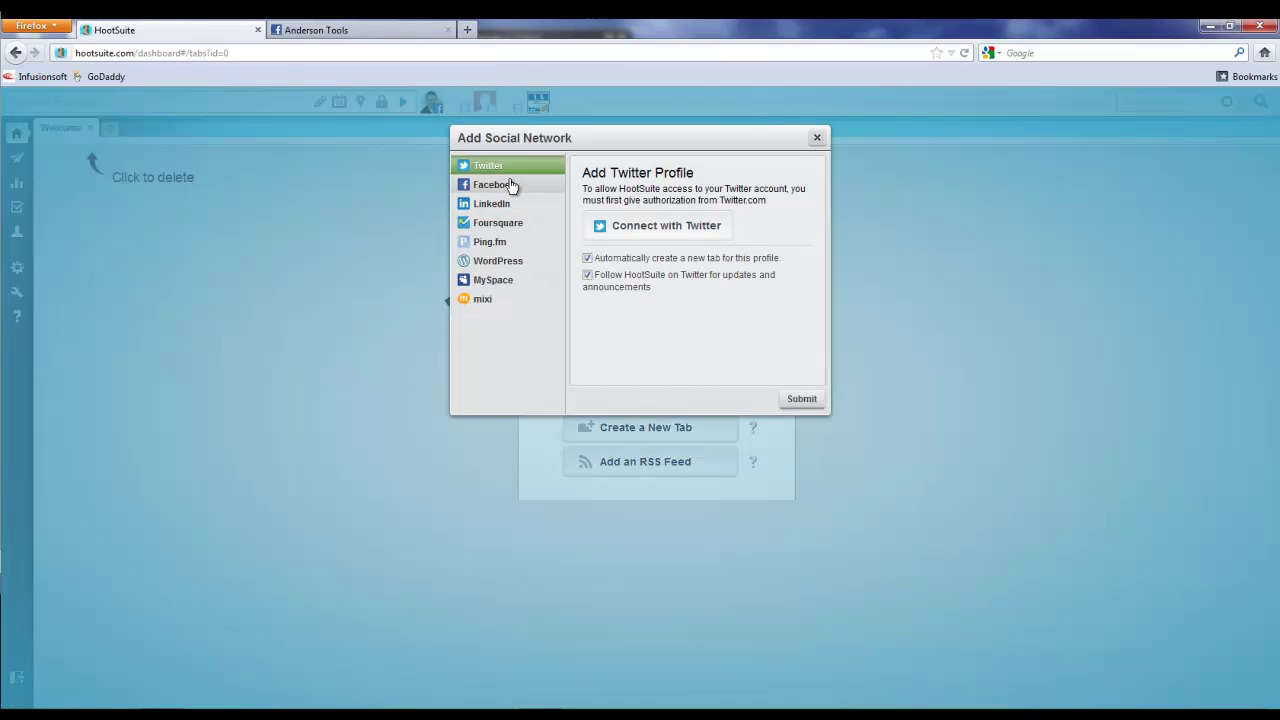
left_click(510, 186)
left_click(682, 337)
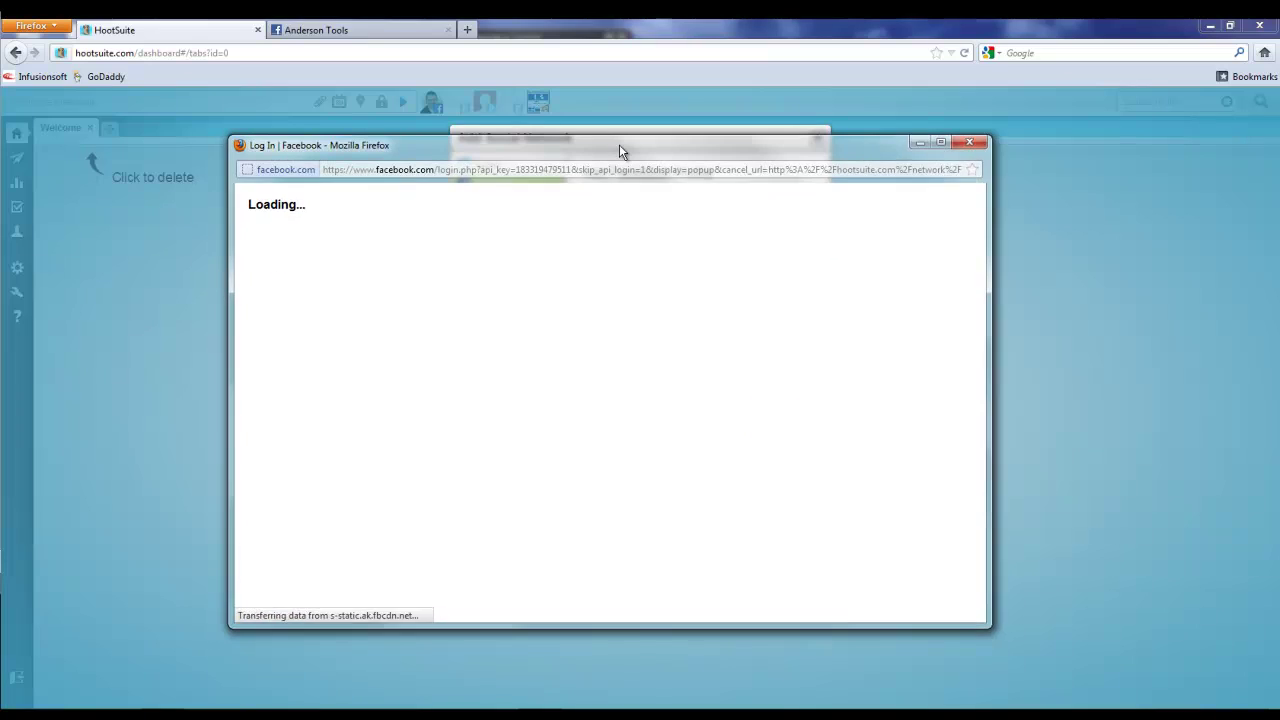
Step: Sign in to Facebook with the account's email and password
left_click(581, 282)
type("isaa")
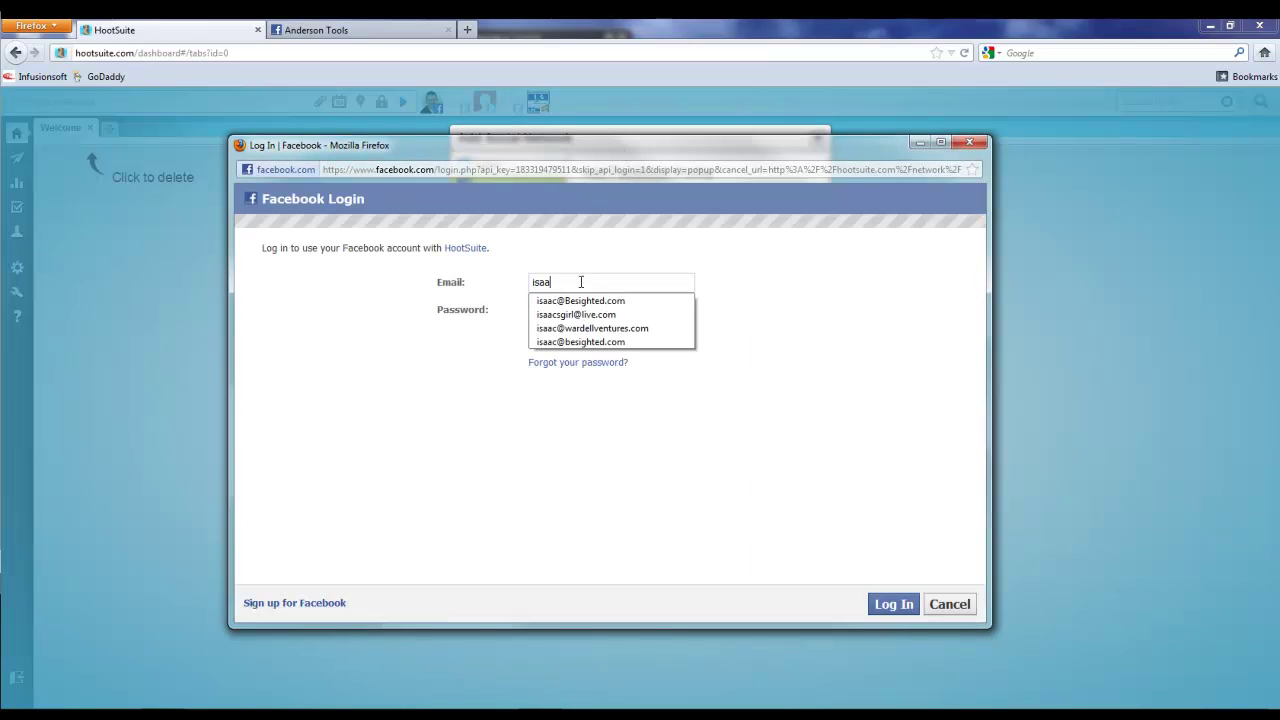
key("Tab")
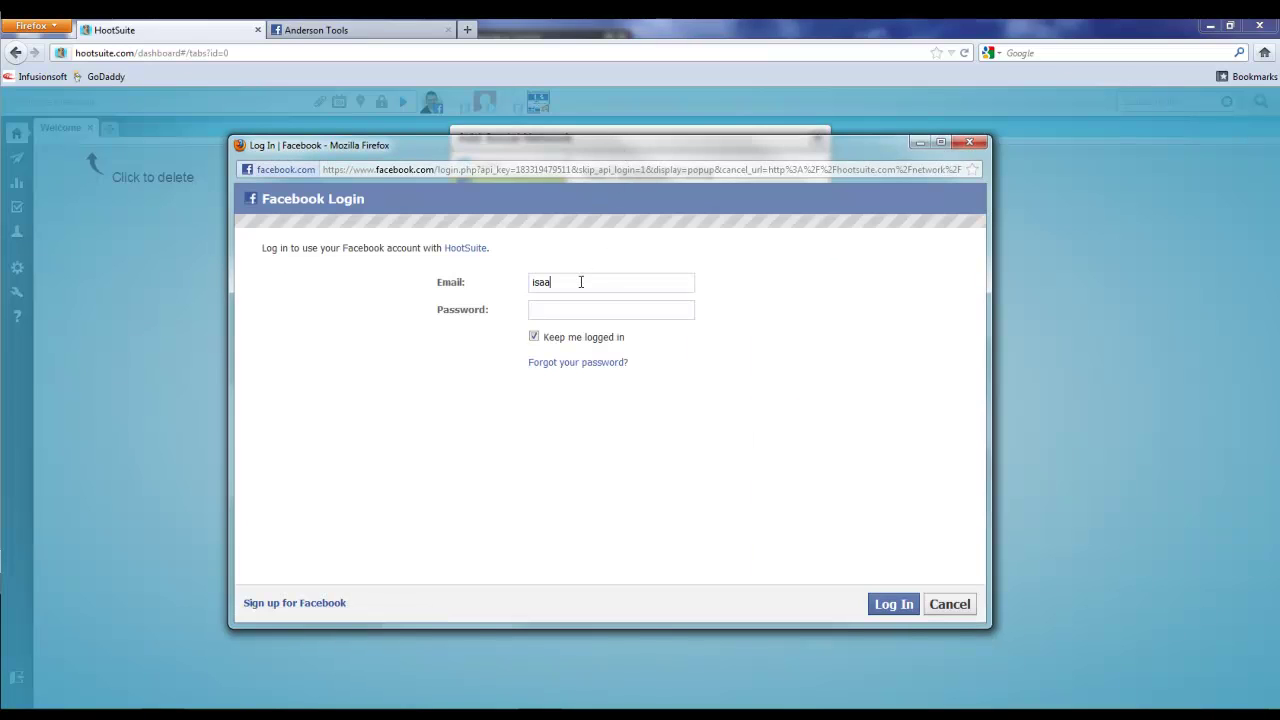
type("c")
key("Down")
key("Return")
key("Tab")
type("••••••••••")
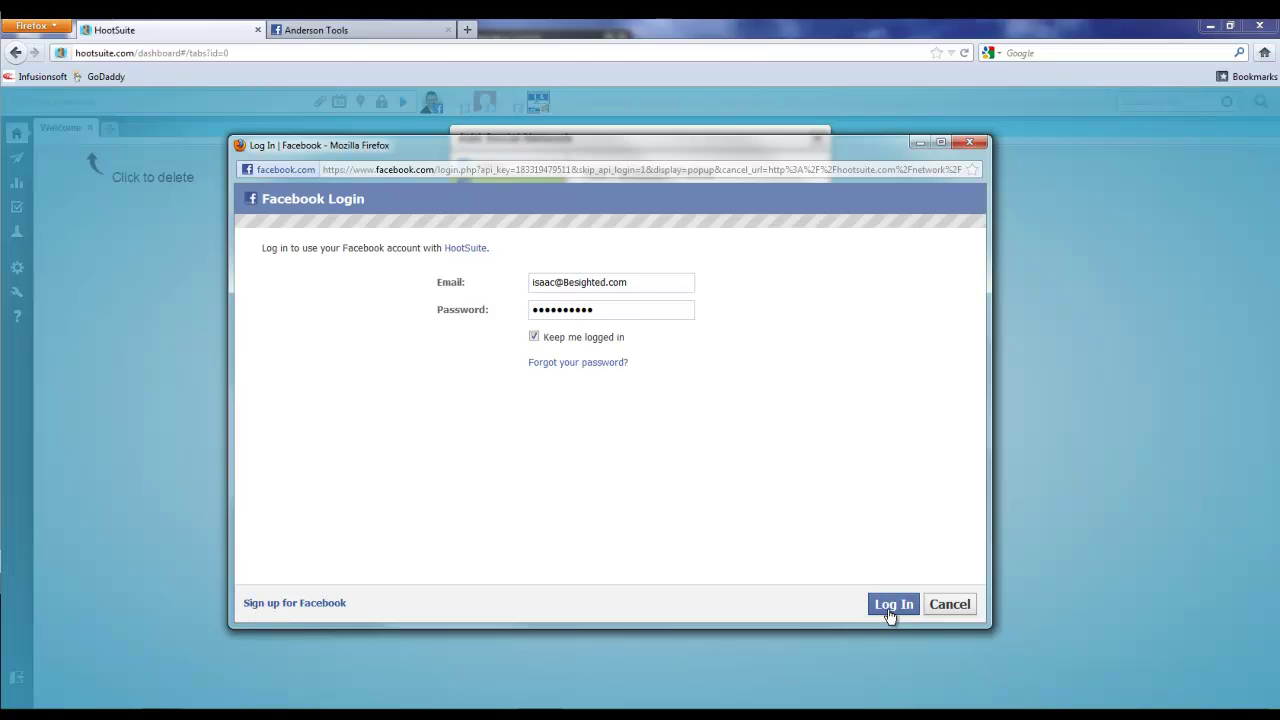
left_click(890, 608)
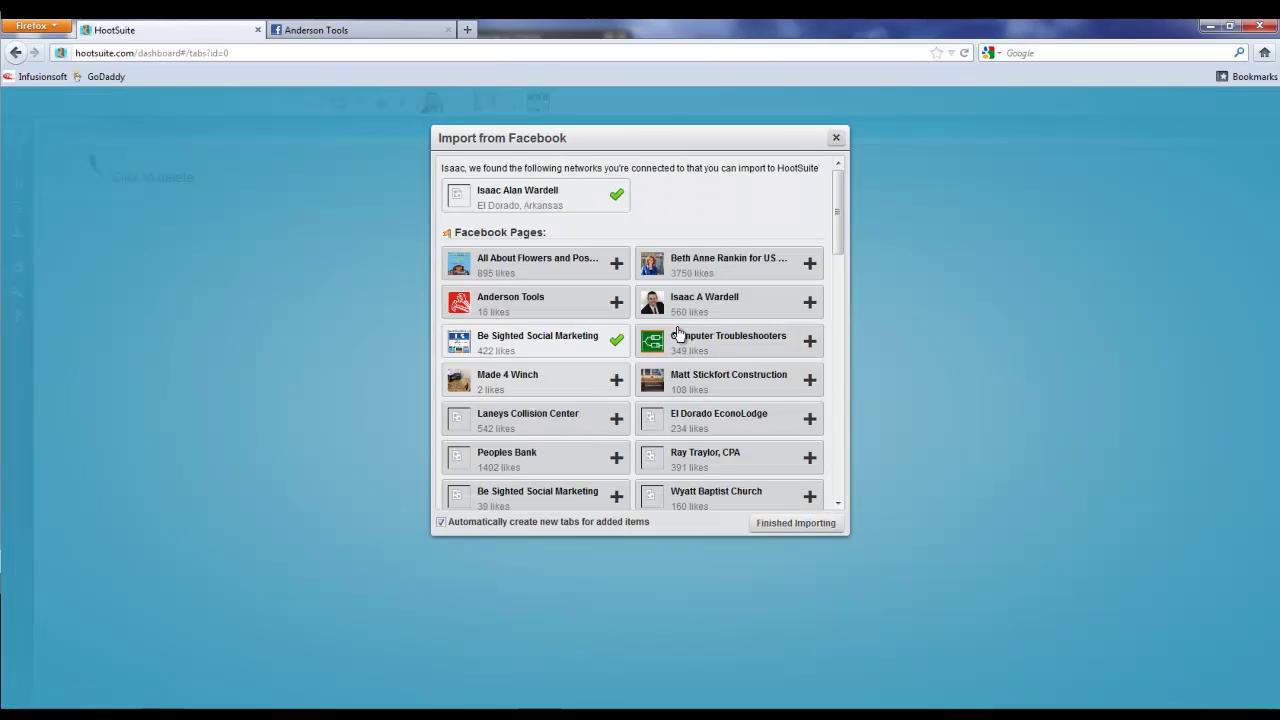
Step: Import the Anderson Tools page, close the import dialog, and open its Facebook Page tab
left_click(617, 303)
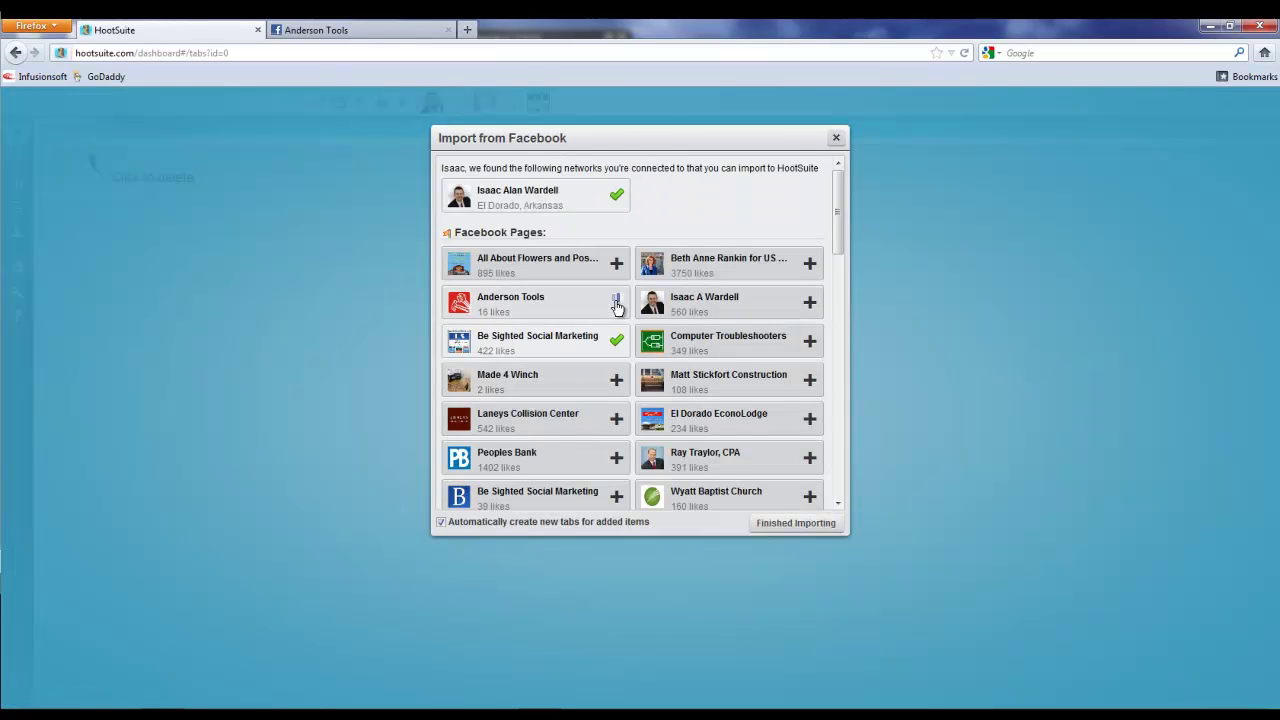
left_click(806, 528)
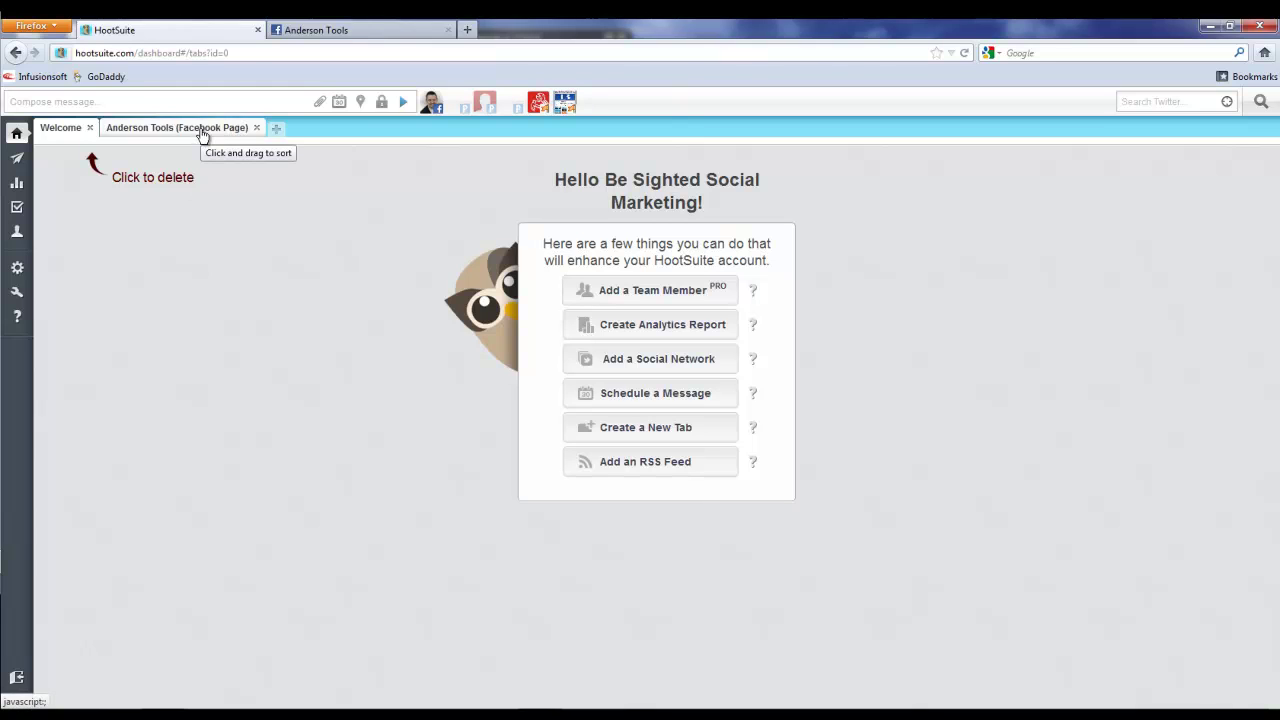
left_click(201, 130)
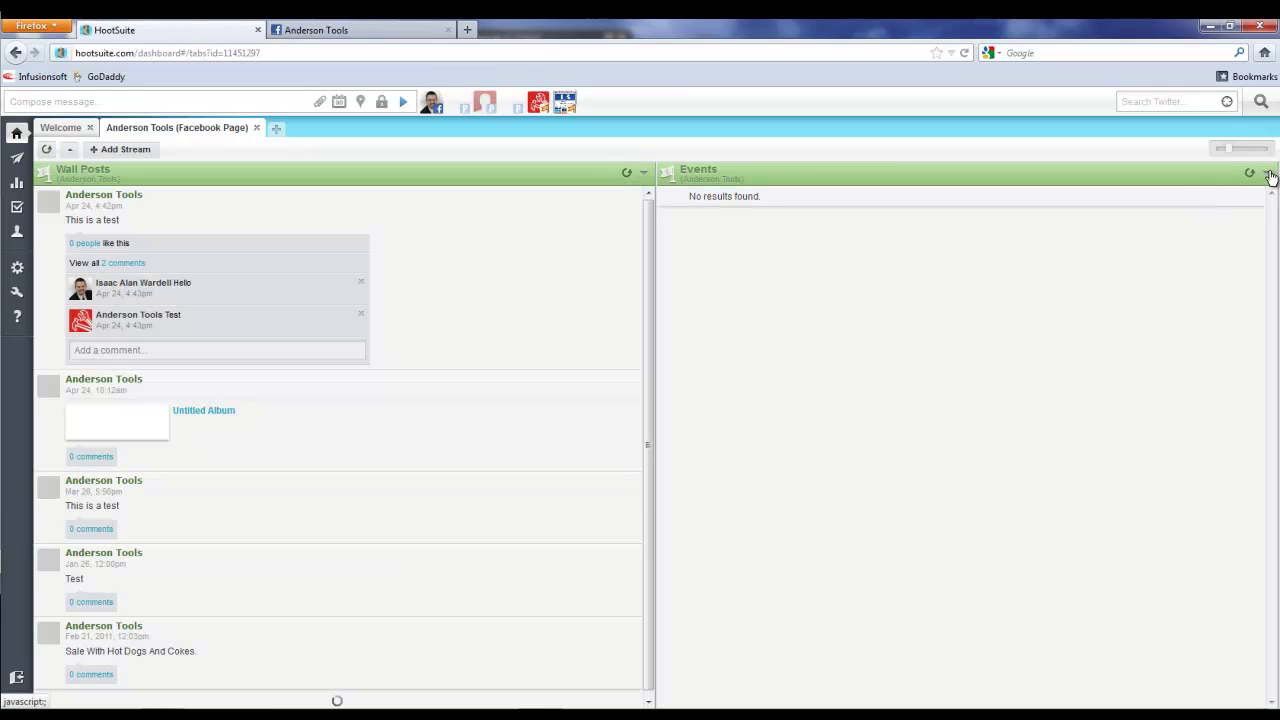
Step: Delete the Anderson Tools Events stream
left_click(1270, 175)
left_click(1245, 195)
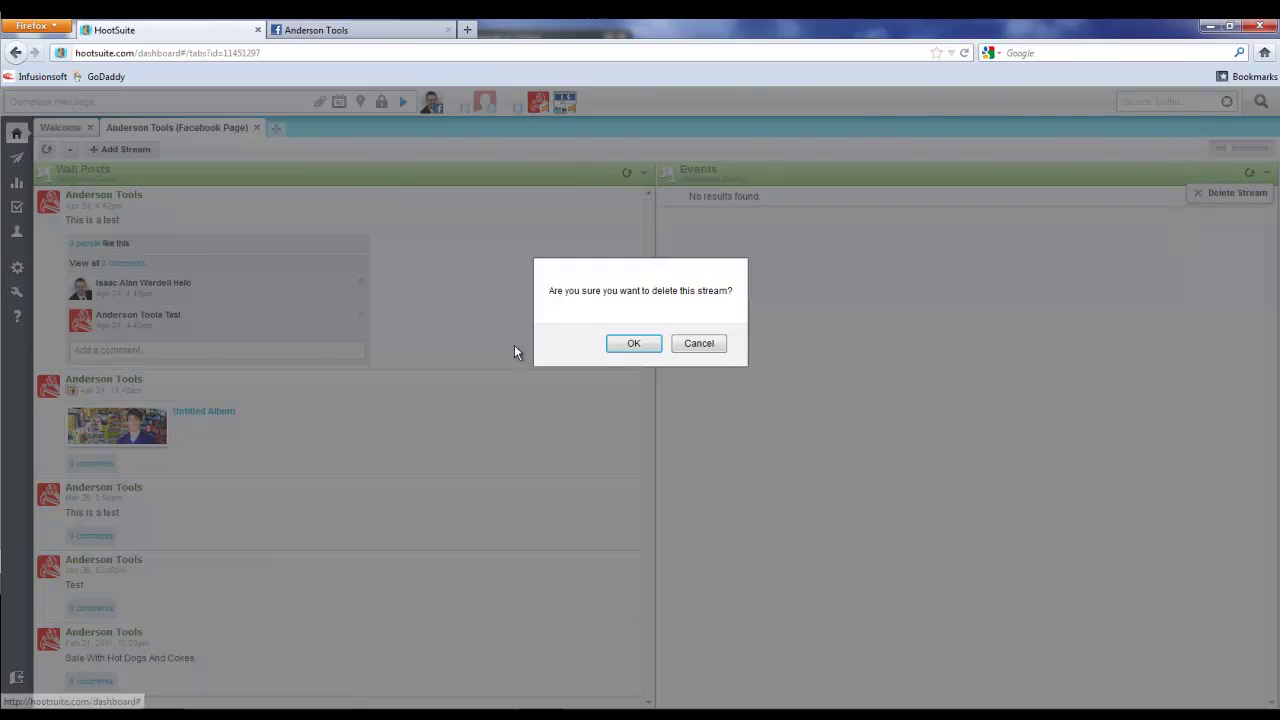
left_click(635, 346)
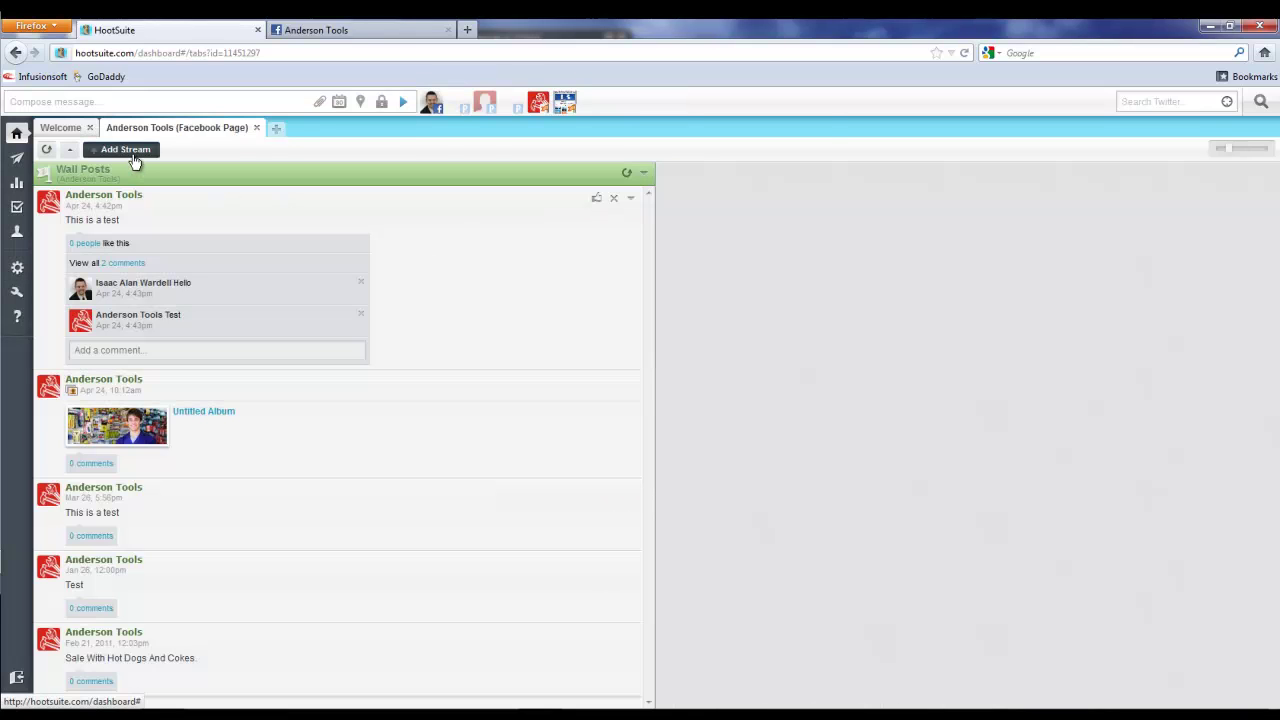
Step: Add a Facebook Scheduled Messages stream for the Anderson Tools profile
left_click(130, 150)
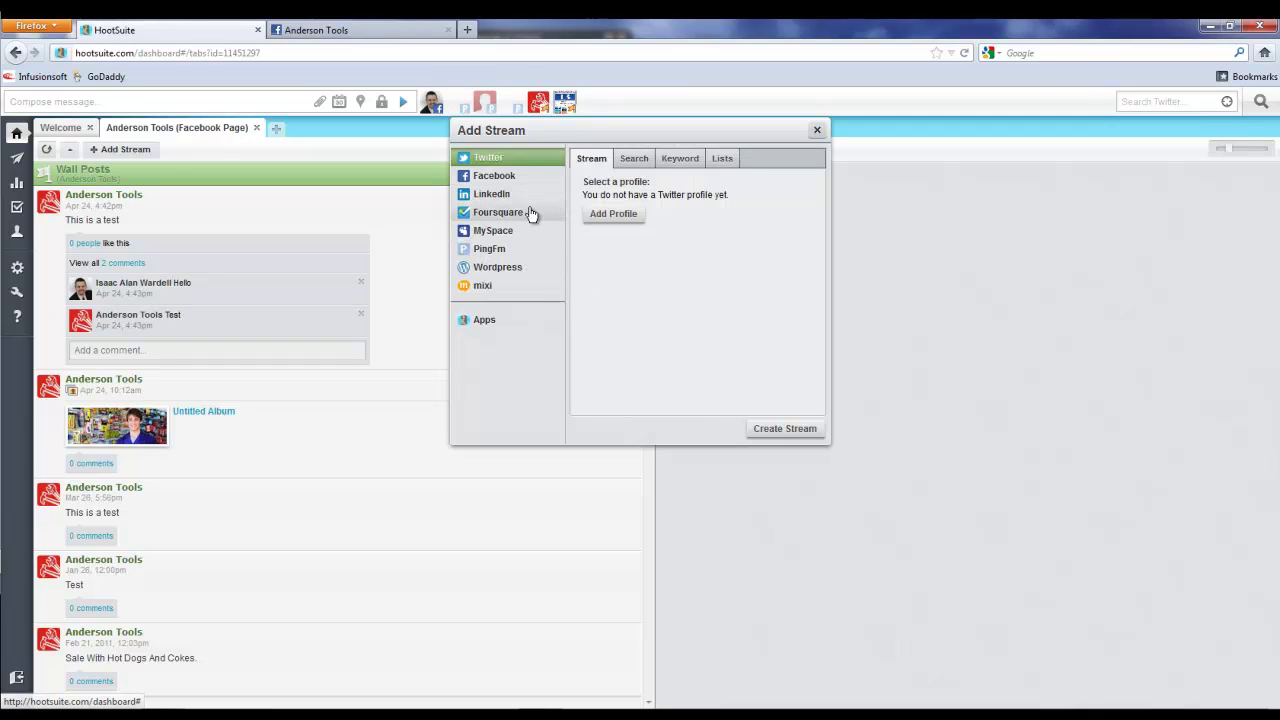
left_click(494, 176)
left_click(640, 200)
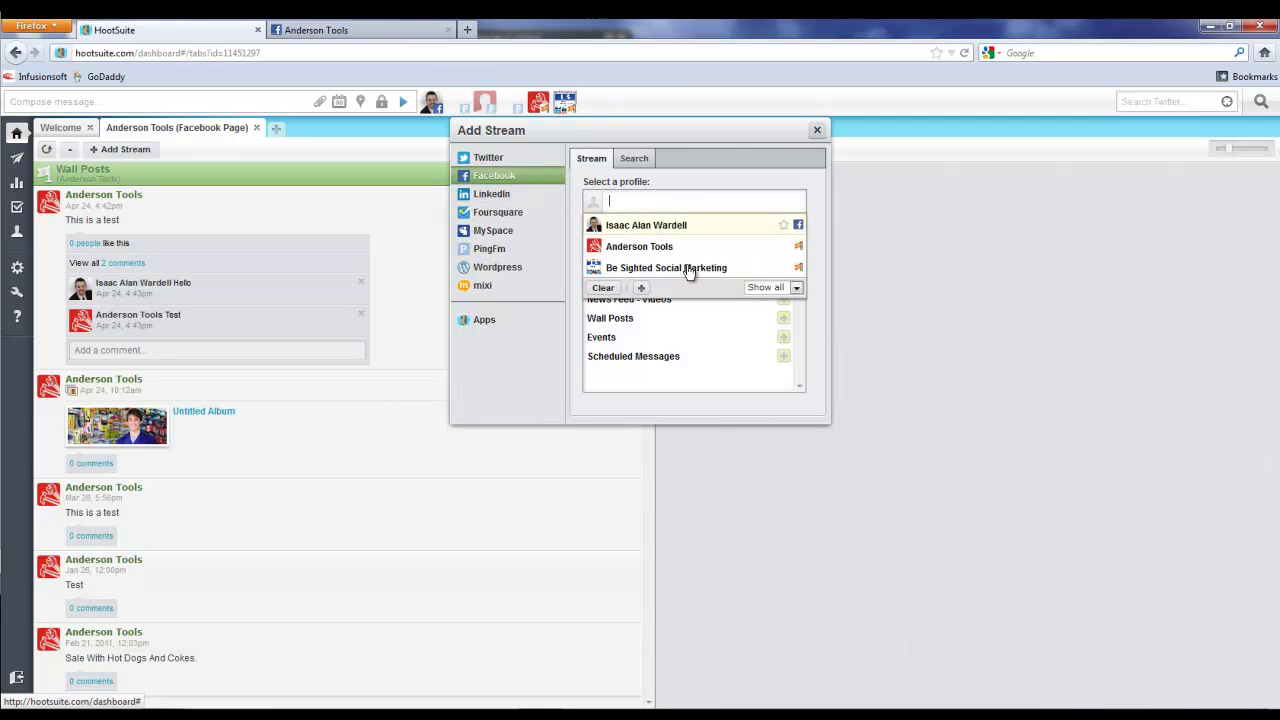
left_click(784, 246)
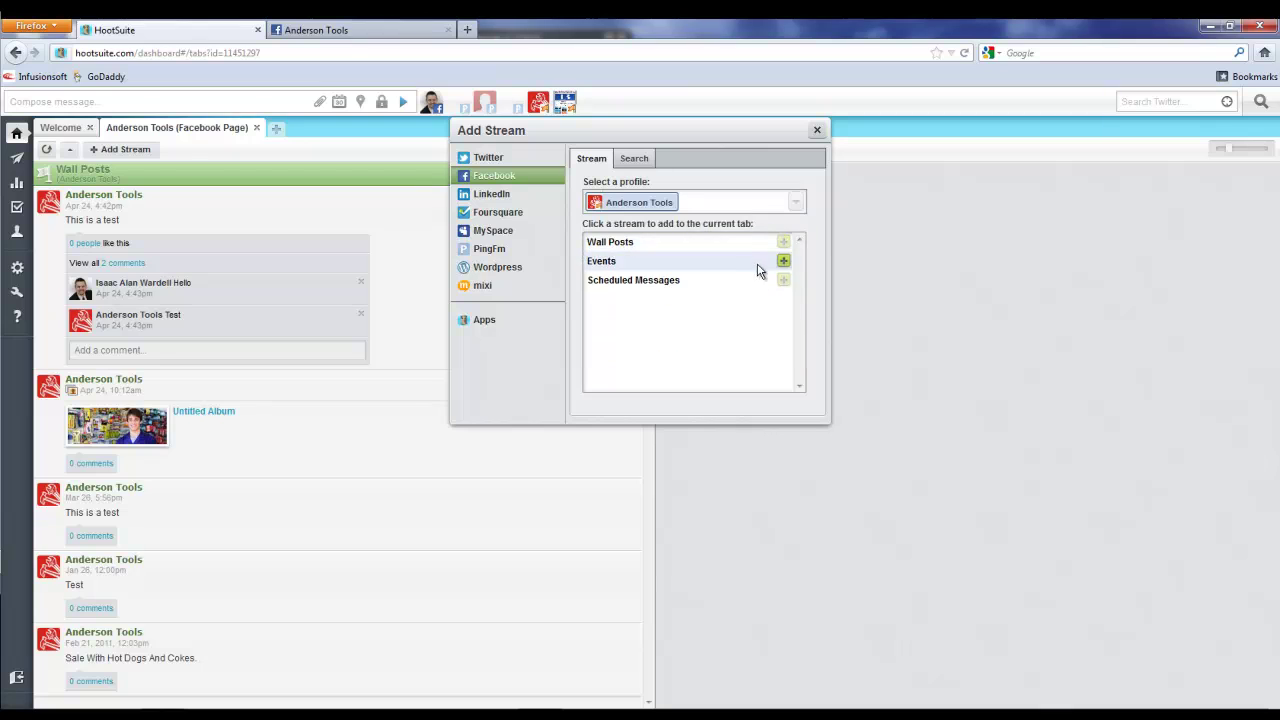
left_click(783, 284)
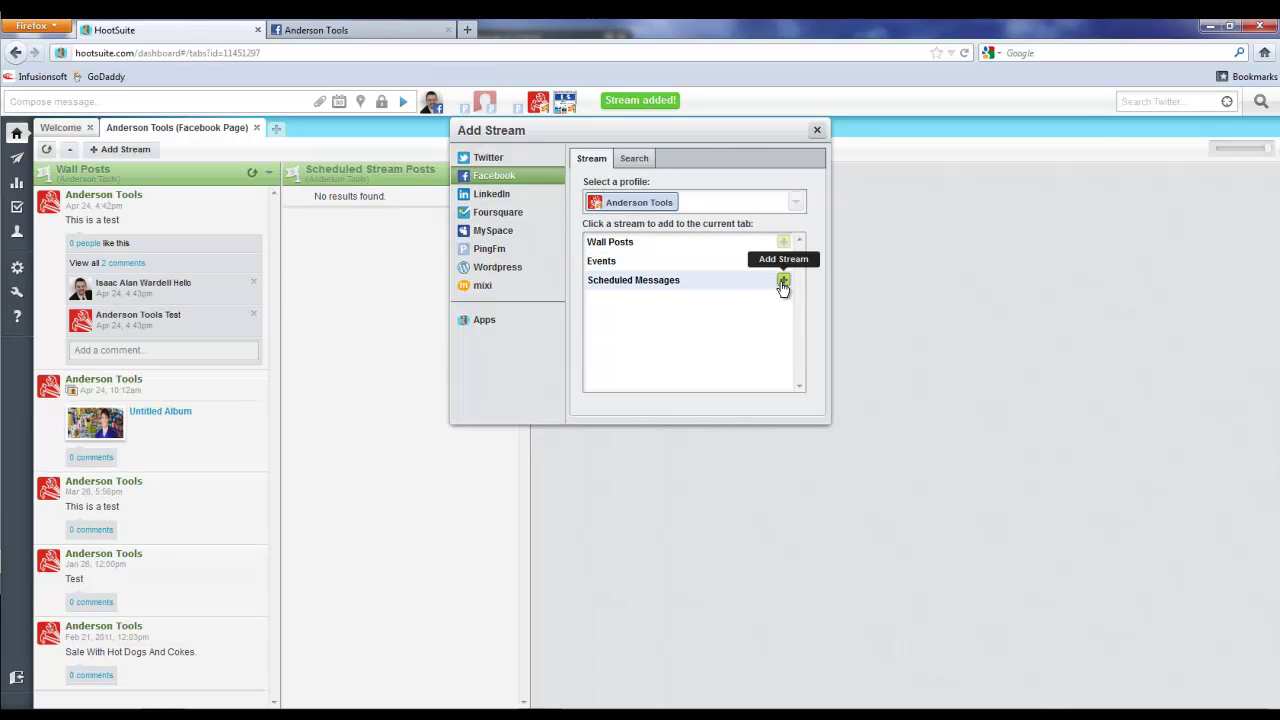
left_click(816, 130)
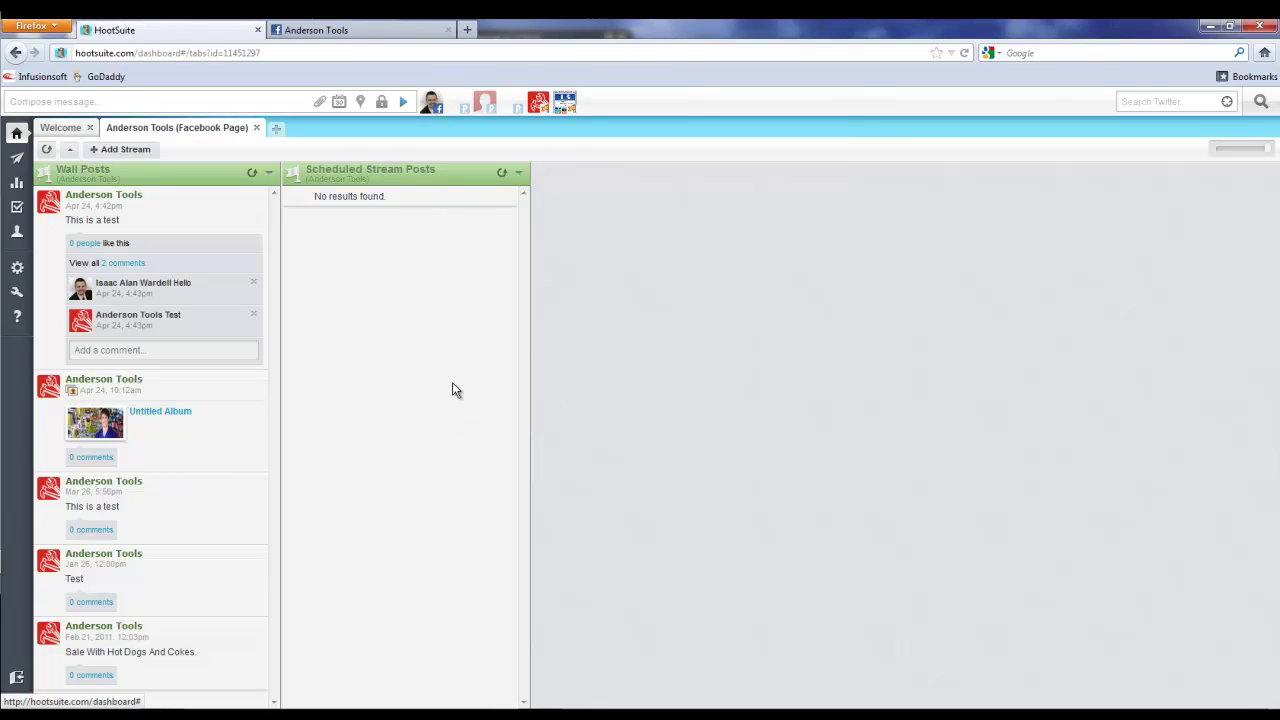
Step: Compose 'This is a test update.' and set its scheduled date to April 30
left_click(210, 100)
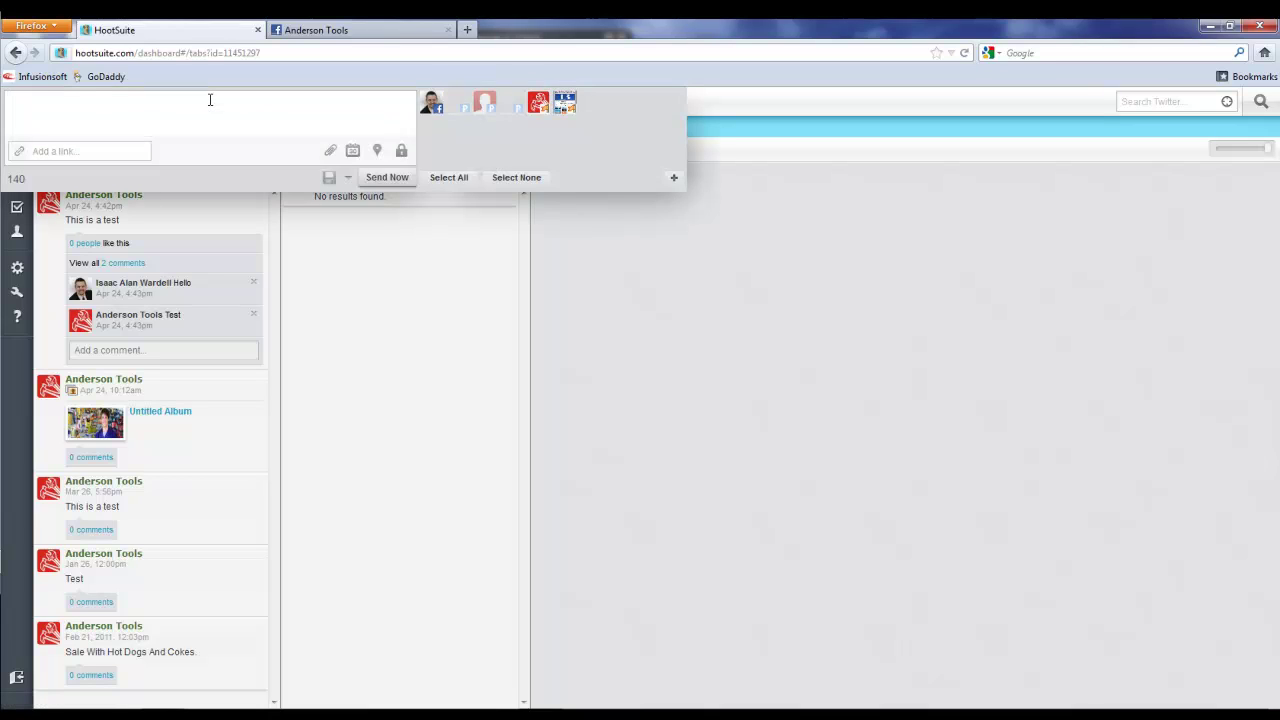
type("This is a test update.")
left_click(352, 150)
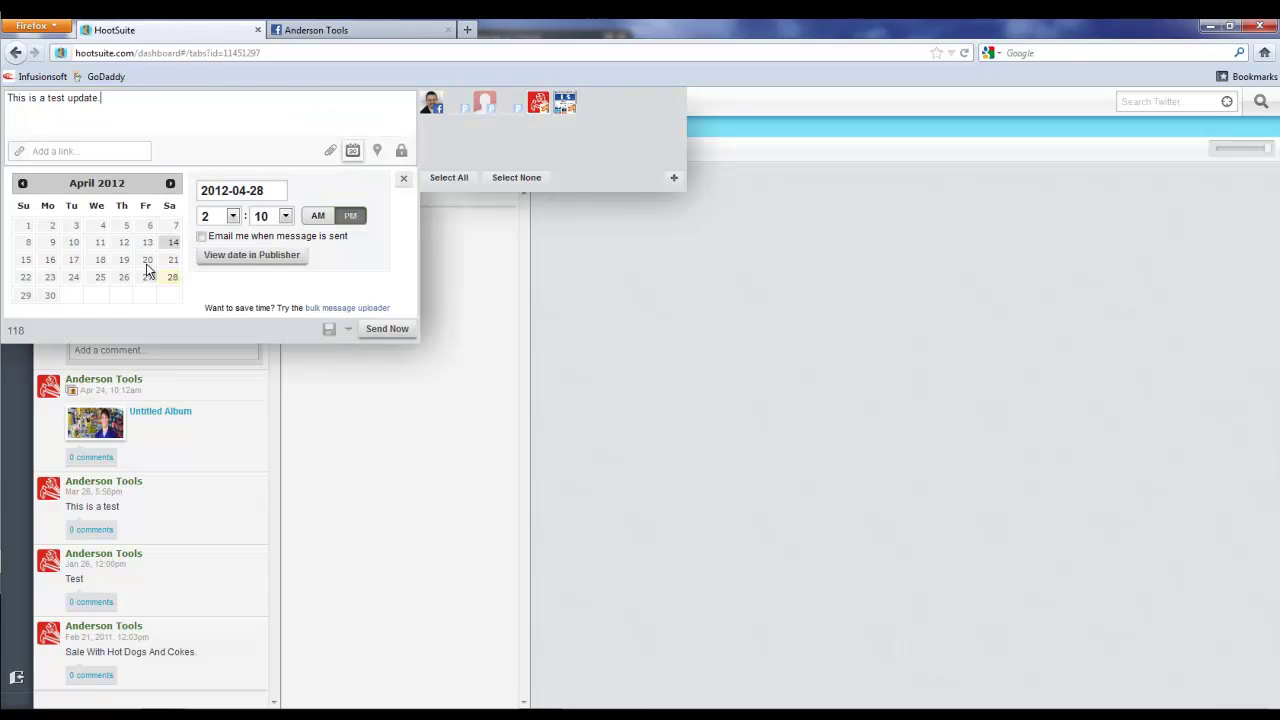
left_click(50, 297)
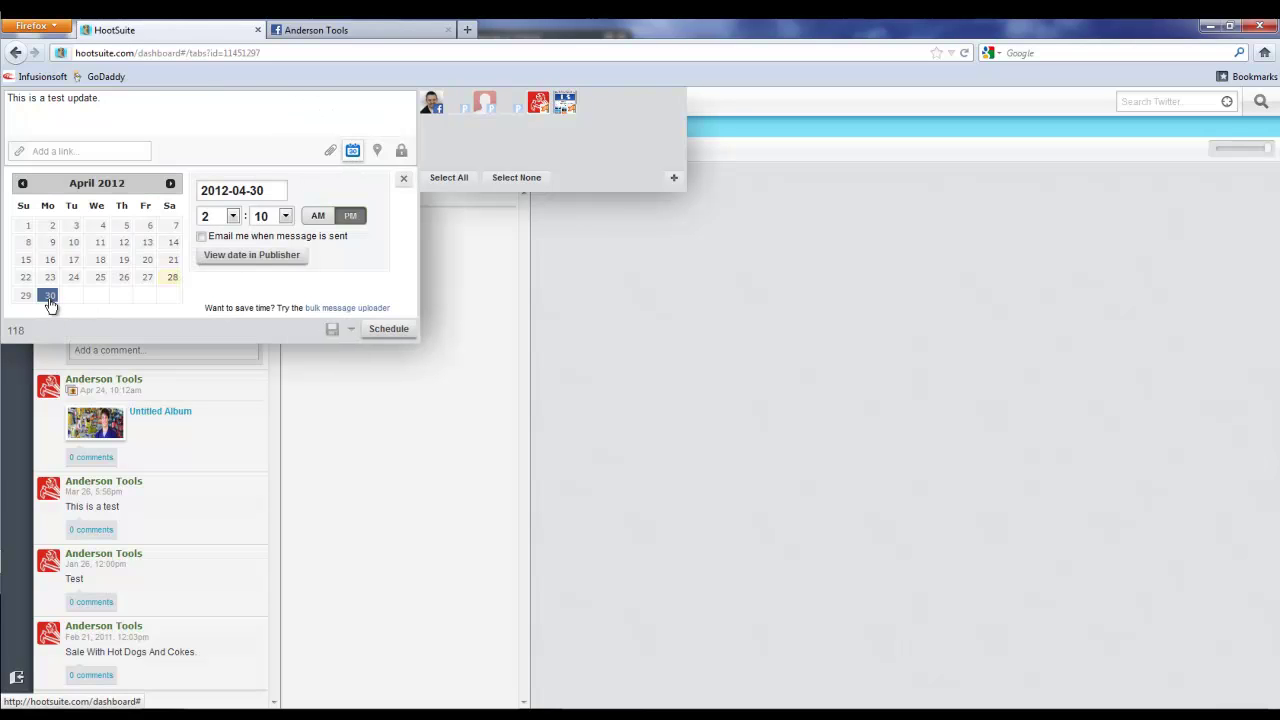
Step: Set the time to 12:10 PM, target Anderson Tools, and schedule the message
left_click(232, 216)
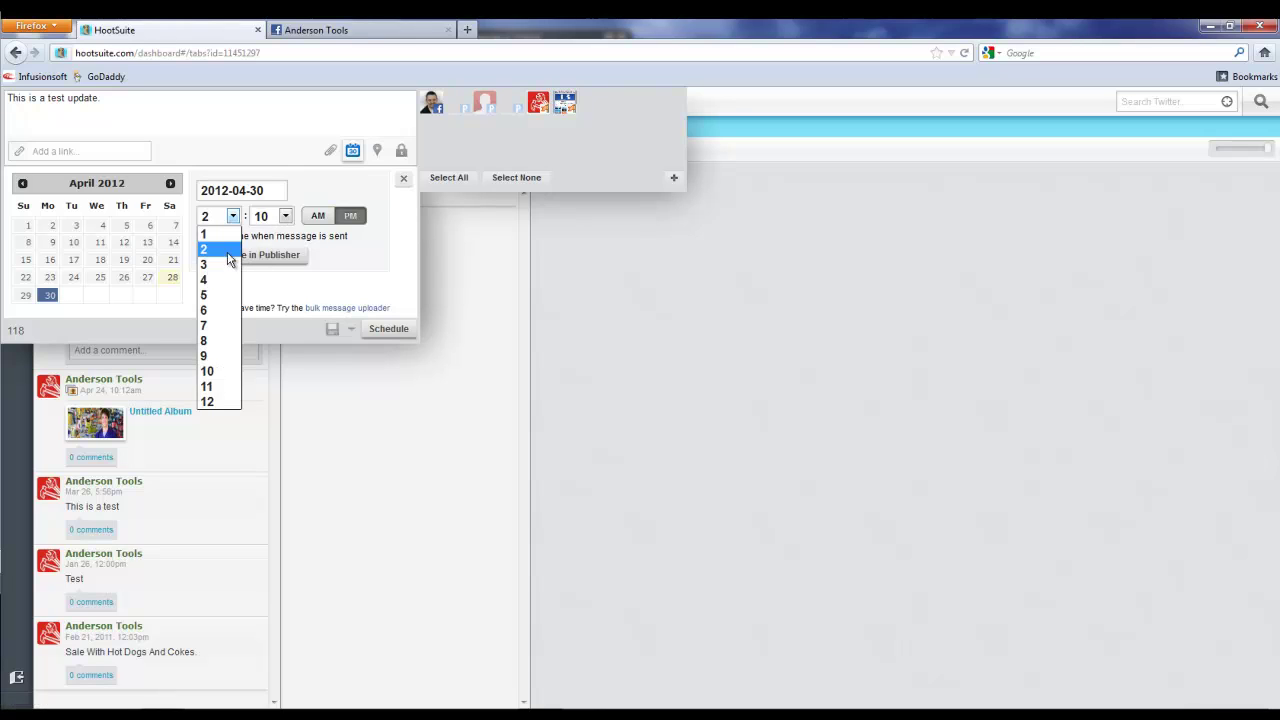
left_click(208, 402)
left_click(286, 216)
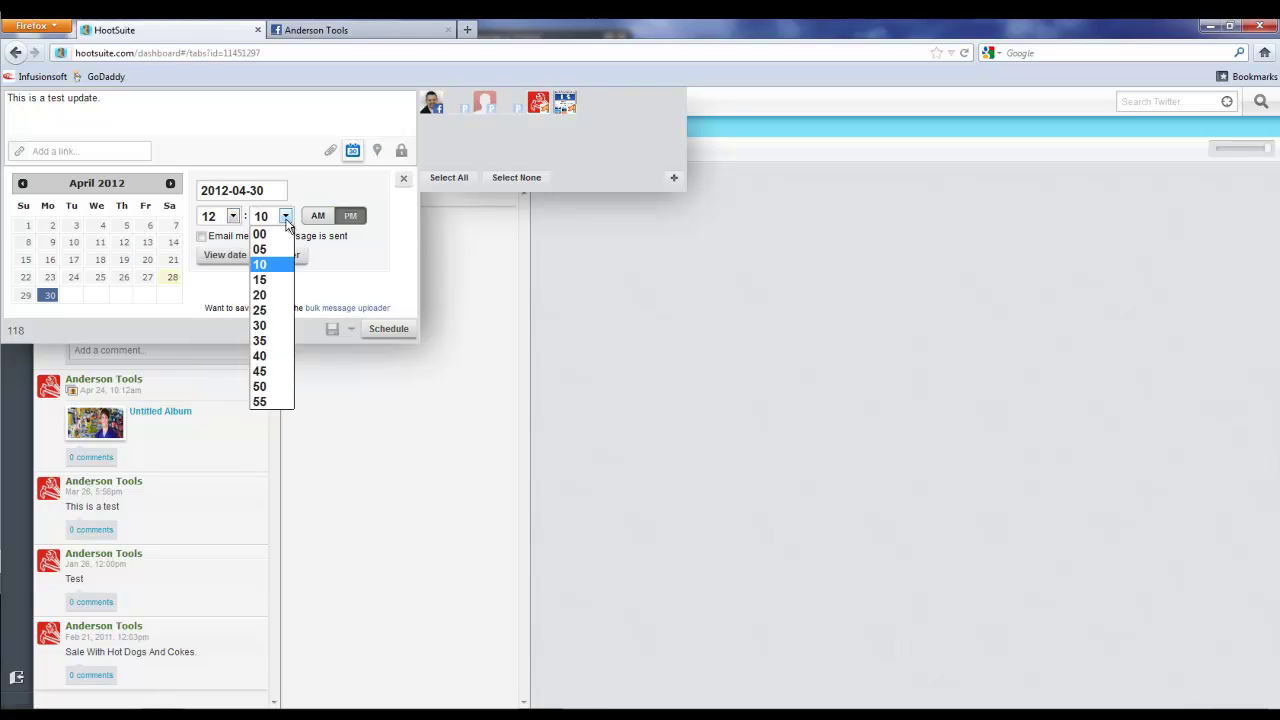
left_click(286, 216)
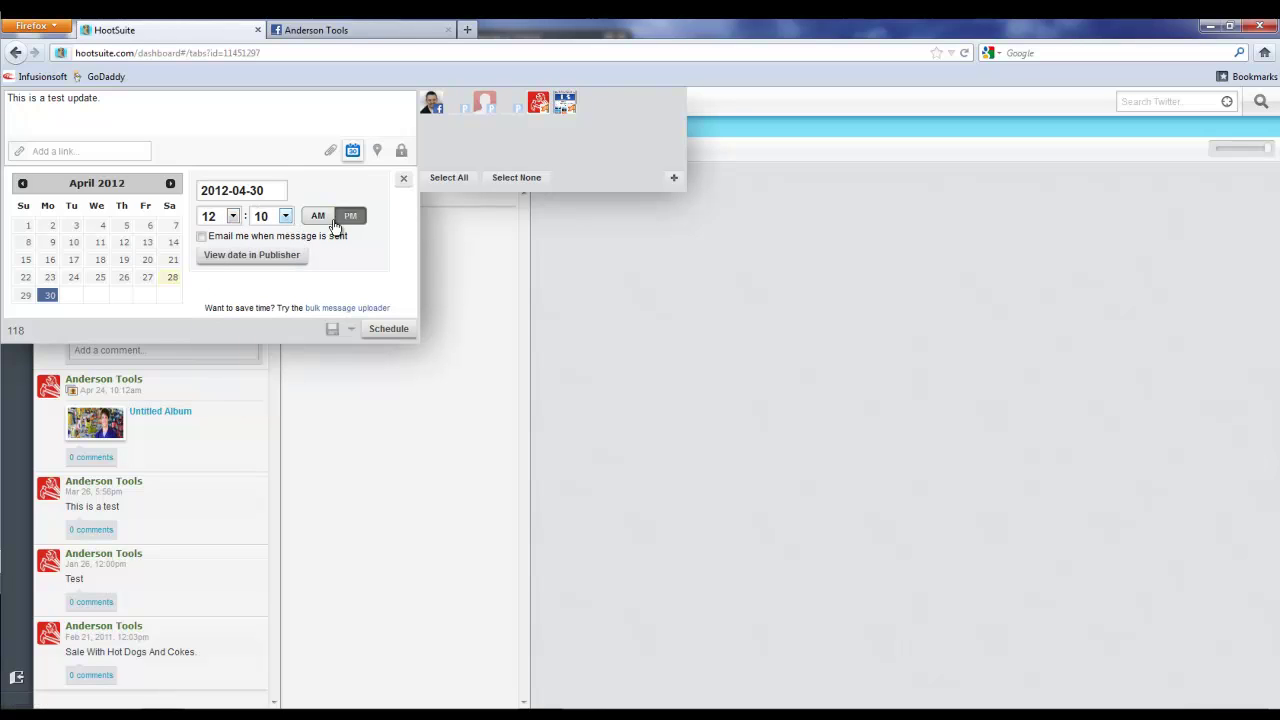
left_click(543, 104)
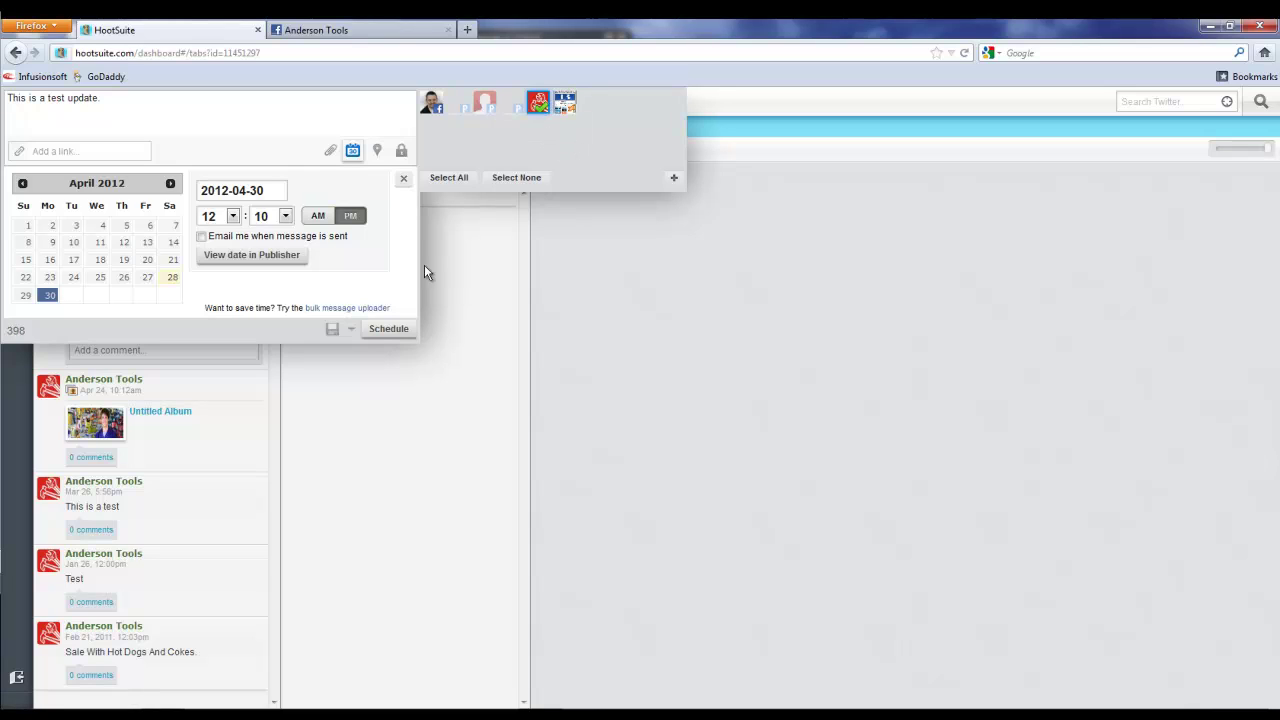
left_click(396, 330)
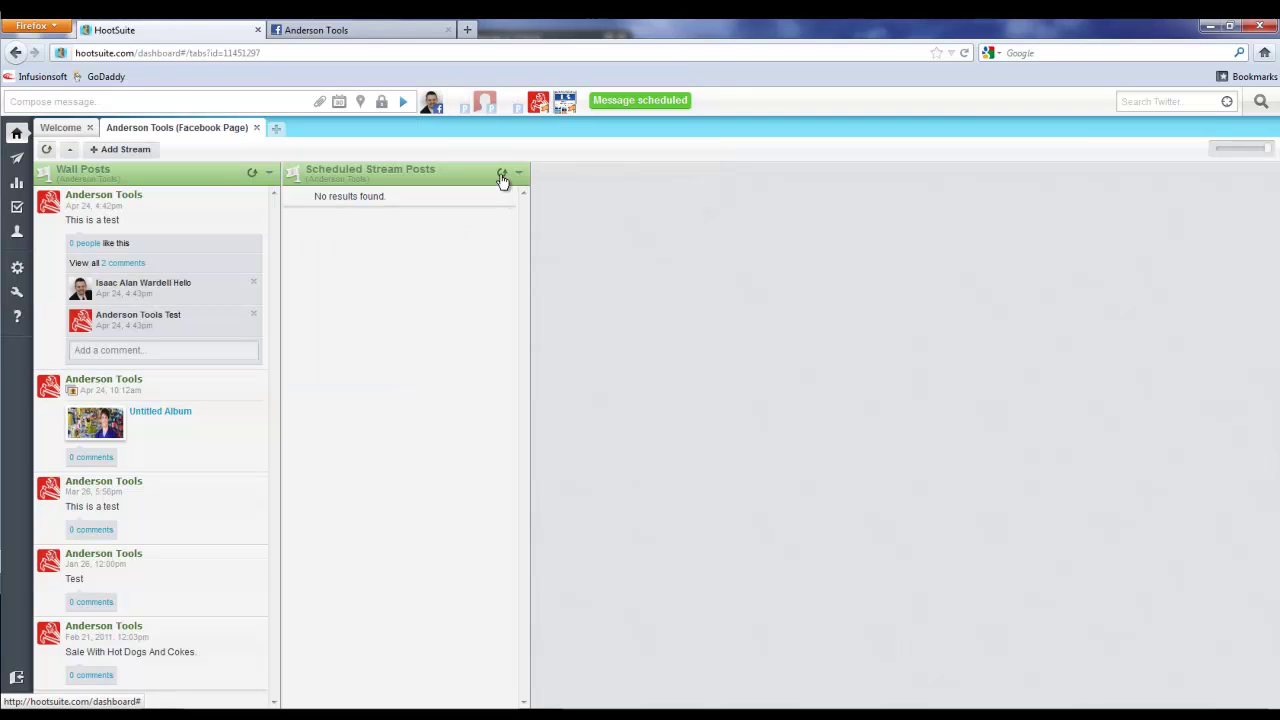
Step: Refresh the Scheduled Stream Posts column so the 12:10pm test update appears
left_click(502, 174)
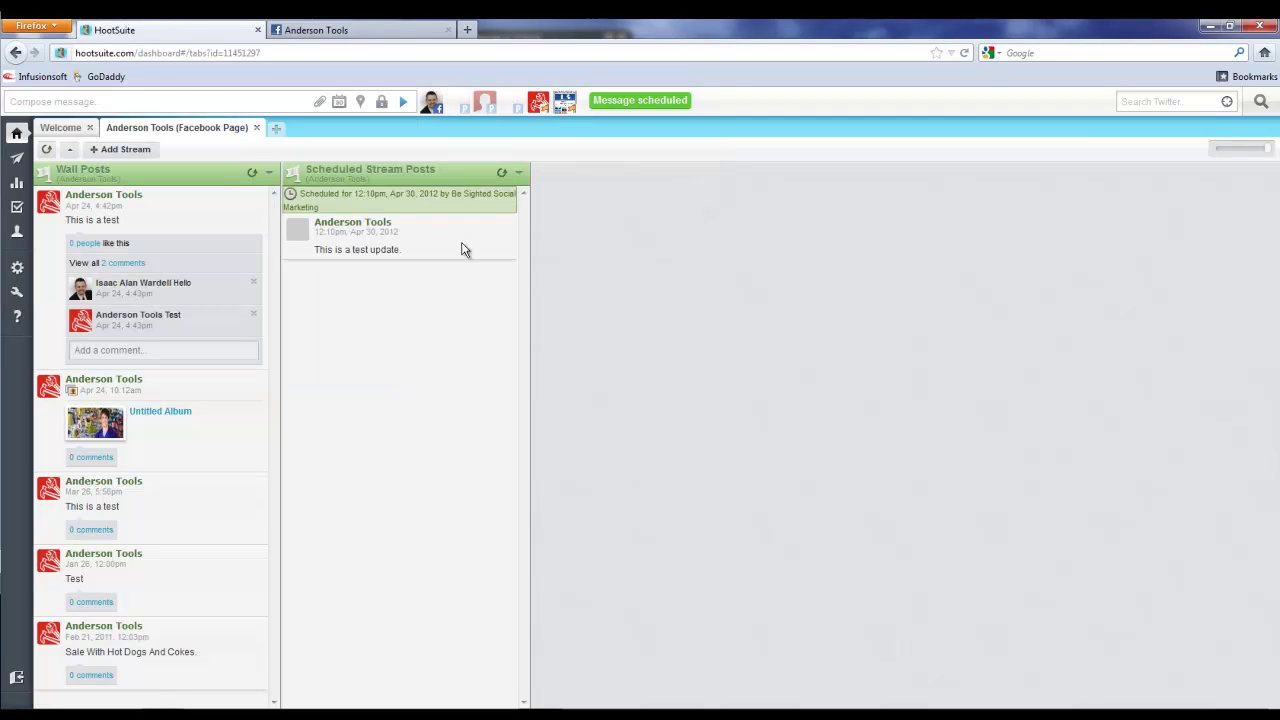
mouse_move(404, 240)
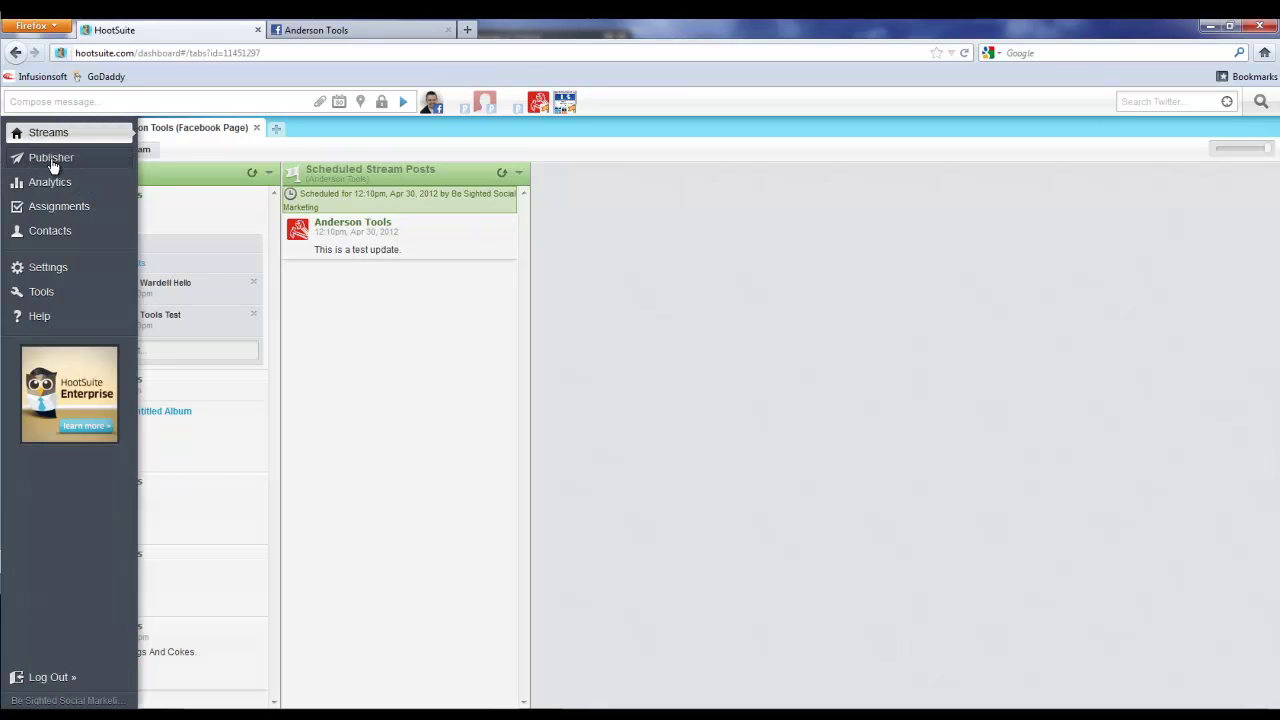
Step: Open the Publisher section's list of scheduled posts
left_click(52, 163)
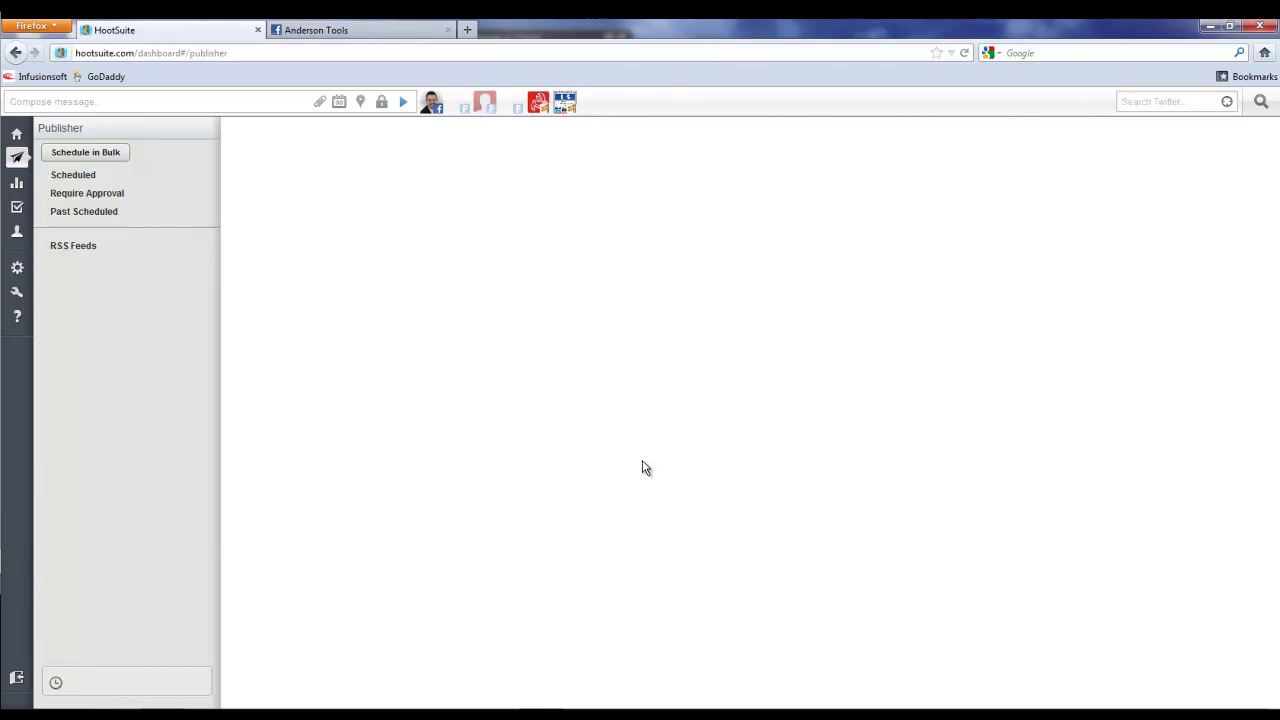
left_click(73, 175)
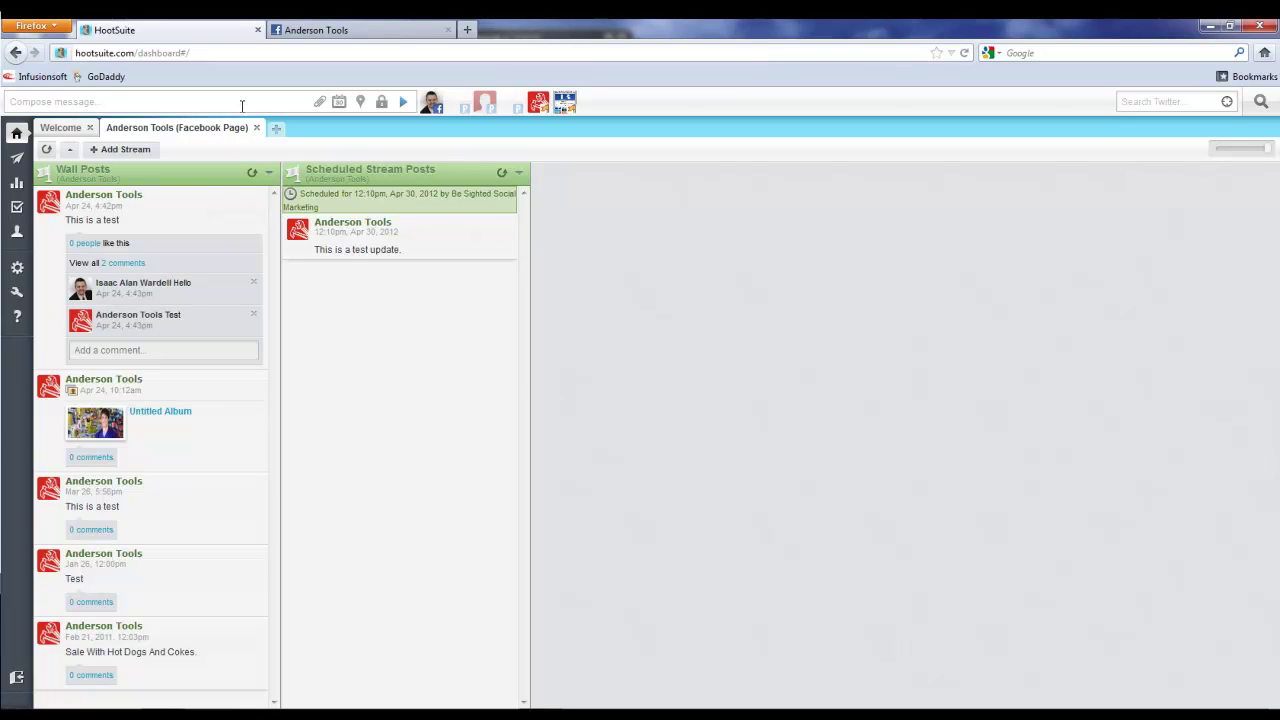
Step: For Anderson Tools, paste the drill link into Add a link and shrink it
left_click(242, 104)
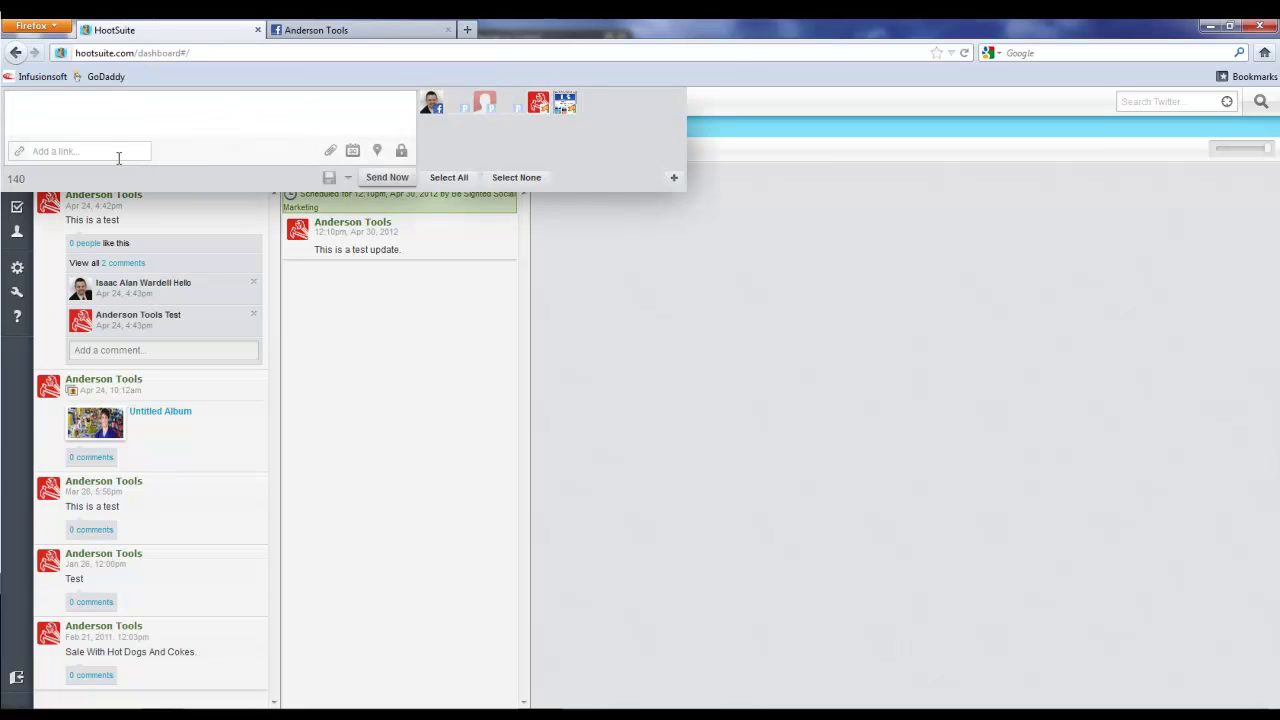
left_click(542, 113)
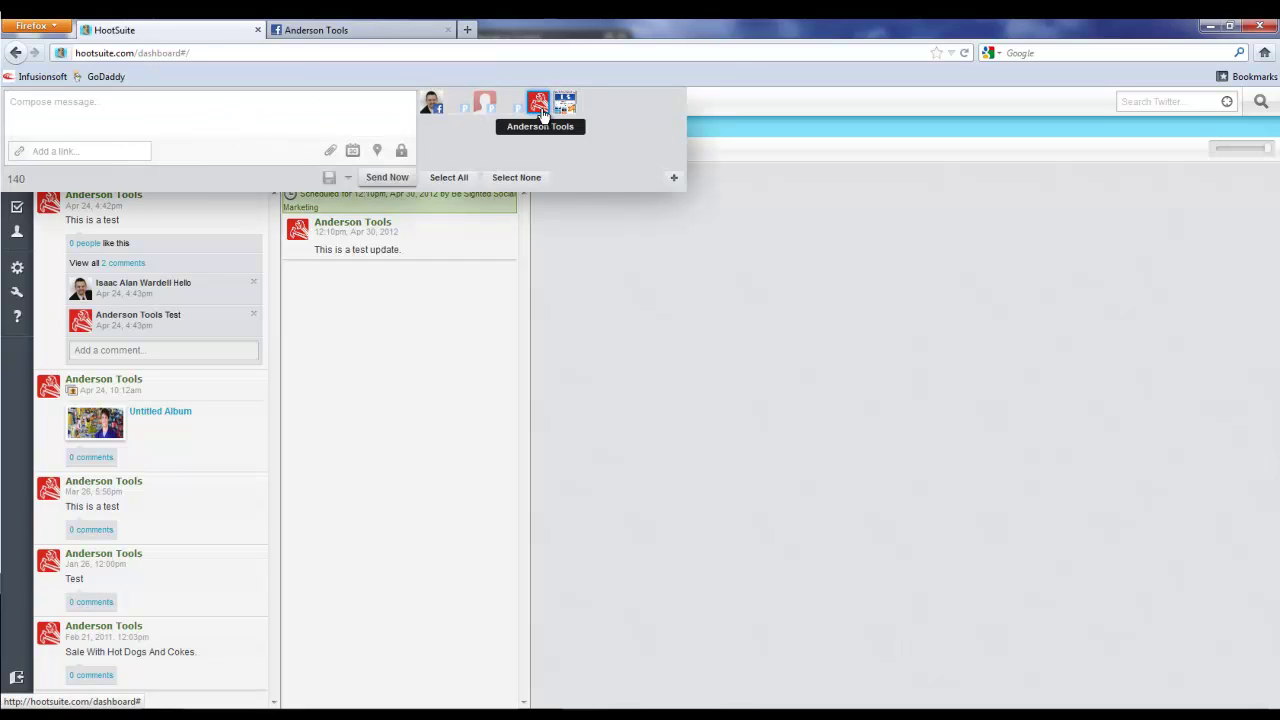
left_click(129, 150)
right_click(129, 150)
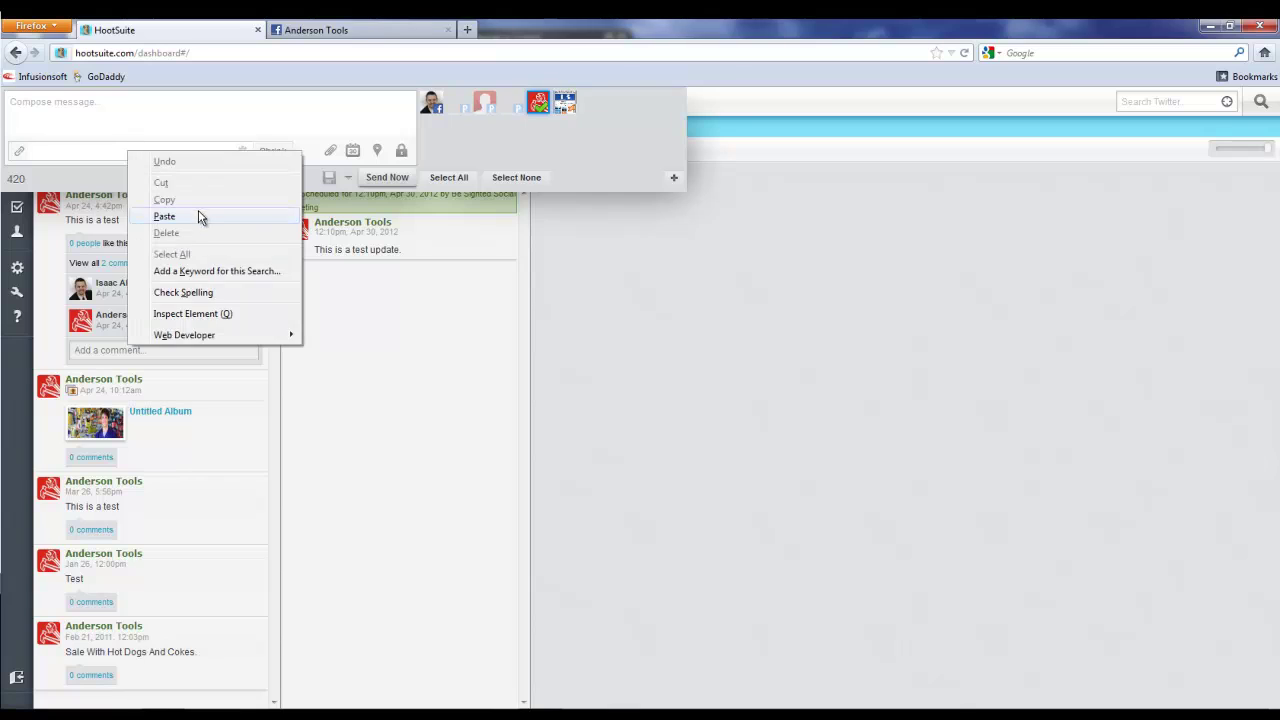
left_click(198, 214)
left_click(272, 152)
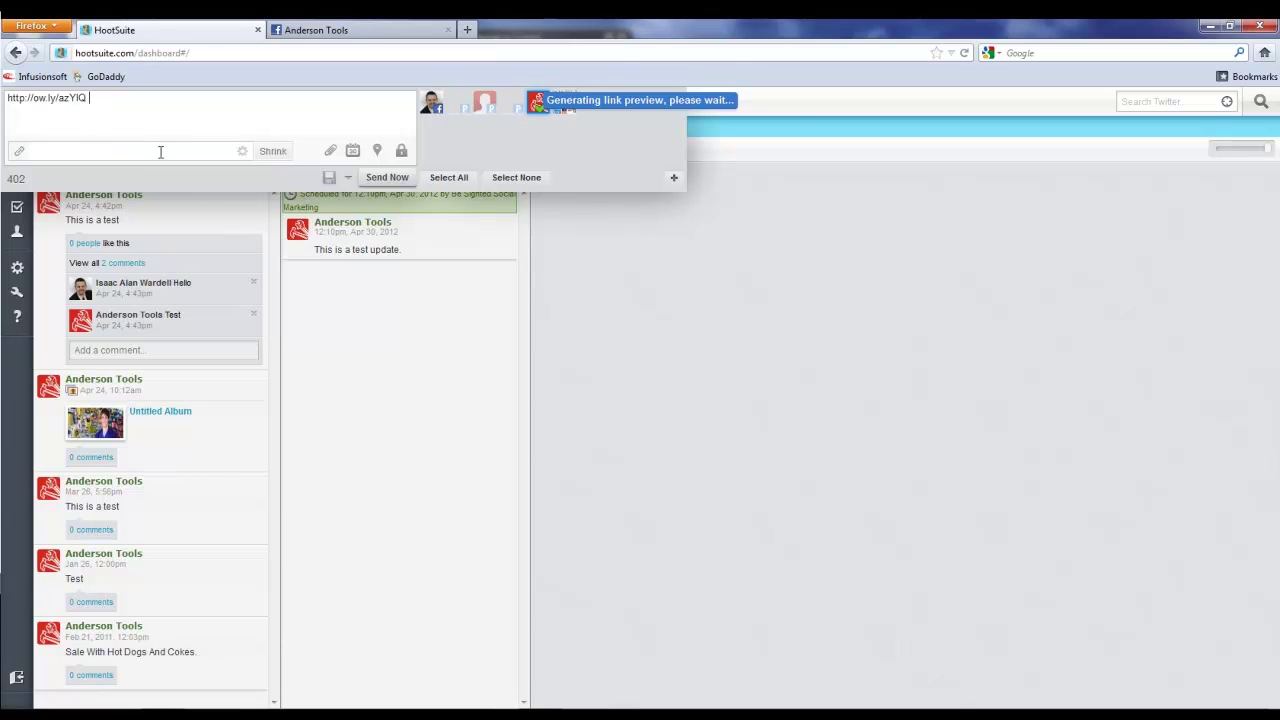
Step: Retitle the link preview 'DeWalt 18V Drill'
left_click_drag(238, 191, 108, 186)
type("DeWalt")
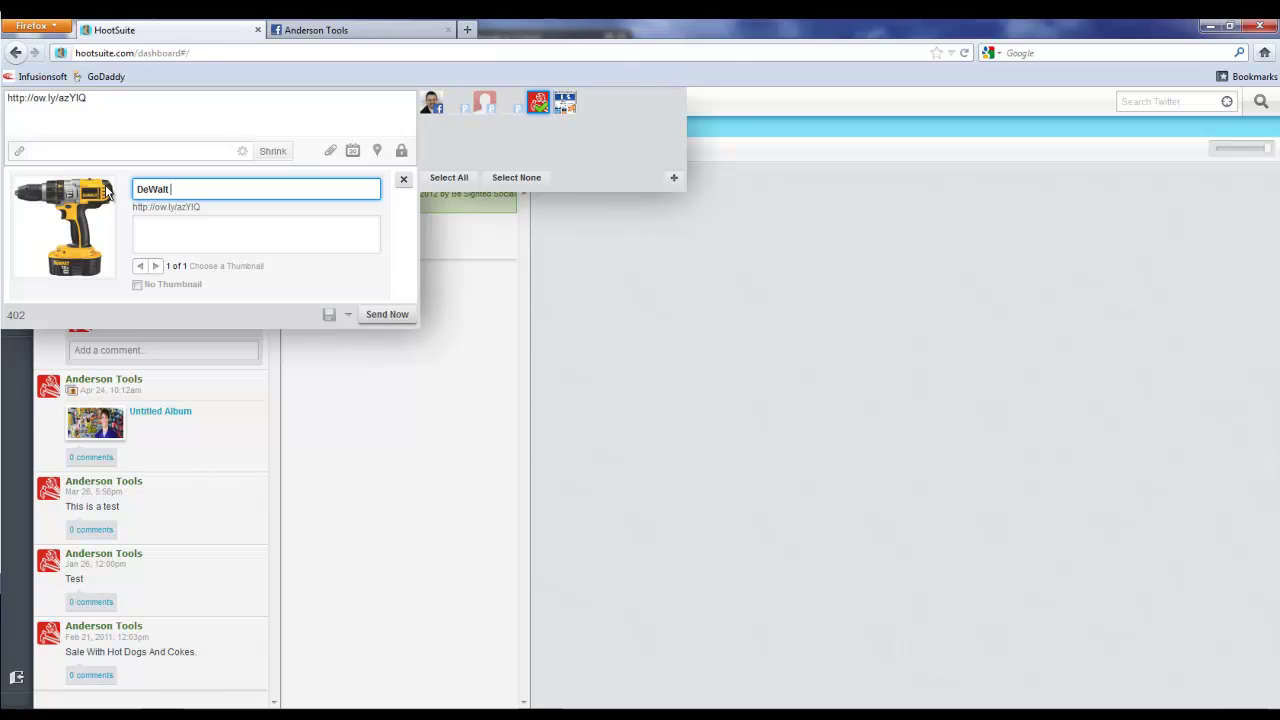
type(" 18V Drill")
key("Tab")
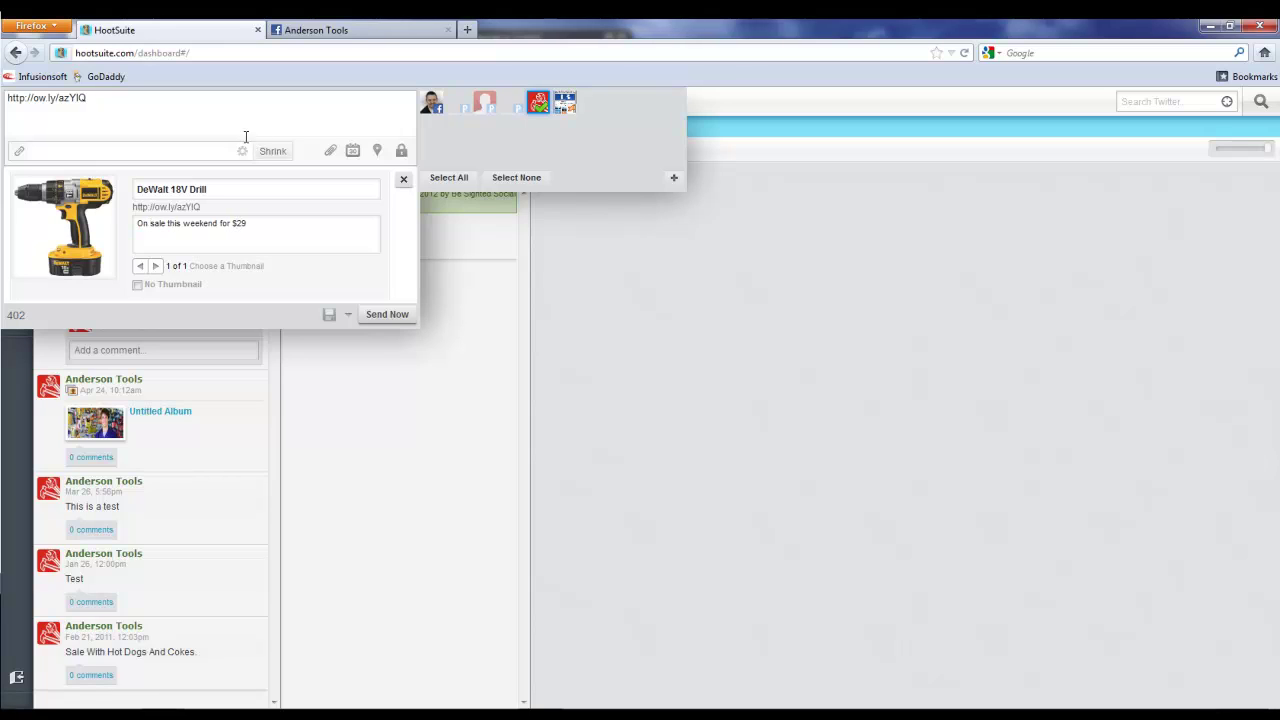
Step: Replace the shortened URL in the message with 'Check out this cool drill.'
triple_click(214, 115)
mouse_move(88, 98)
left_mouse_down()
mouse_move(34, 137)
mouse_move(9, 100)
mouse_move(112, 105)
left_mouse_up()
type("Check out this cool Drill. ")
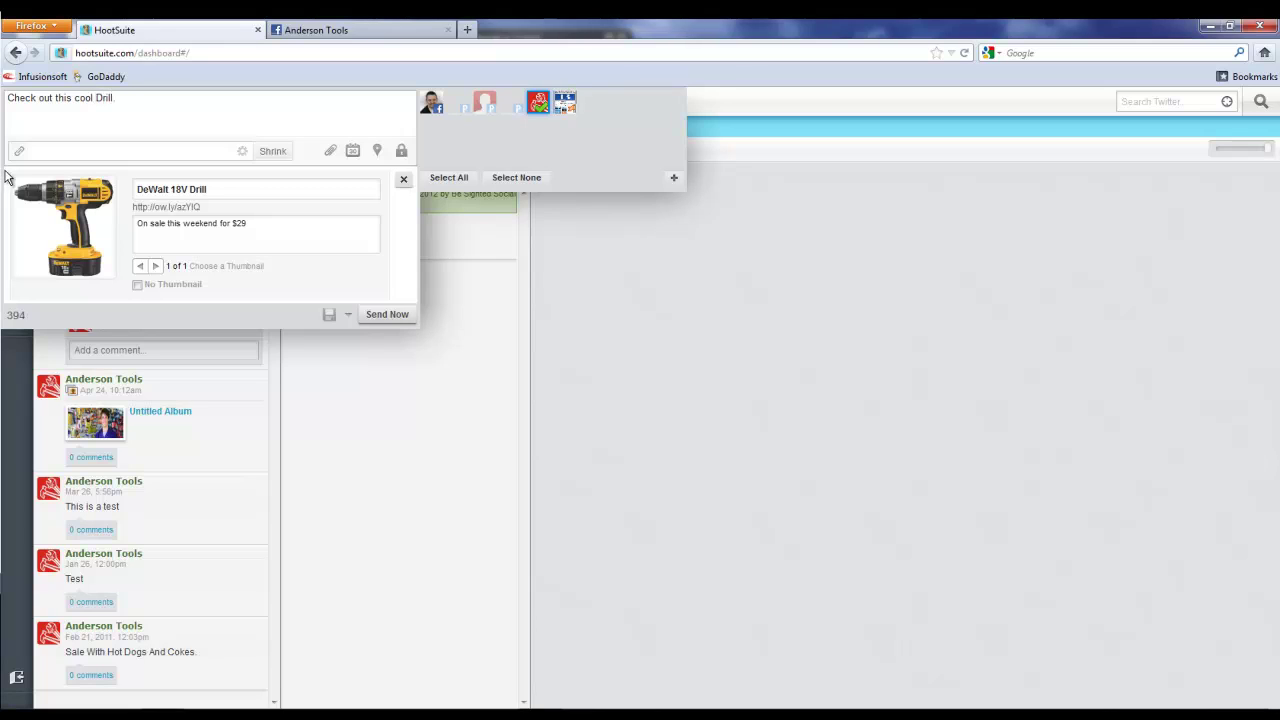
type("d")
Step: Send the drill post now and switch to the Anderson Tools Facebook page
left_click_drag(140, 188, 140, 226)
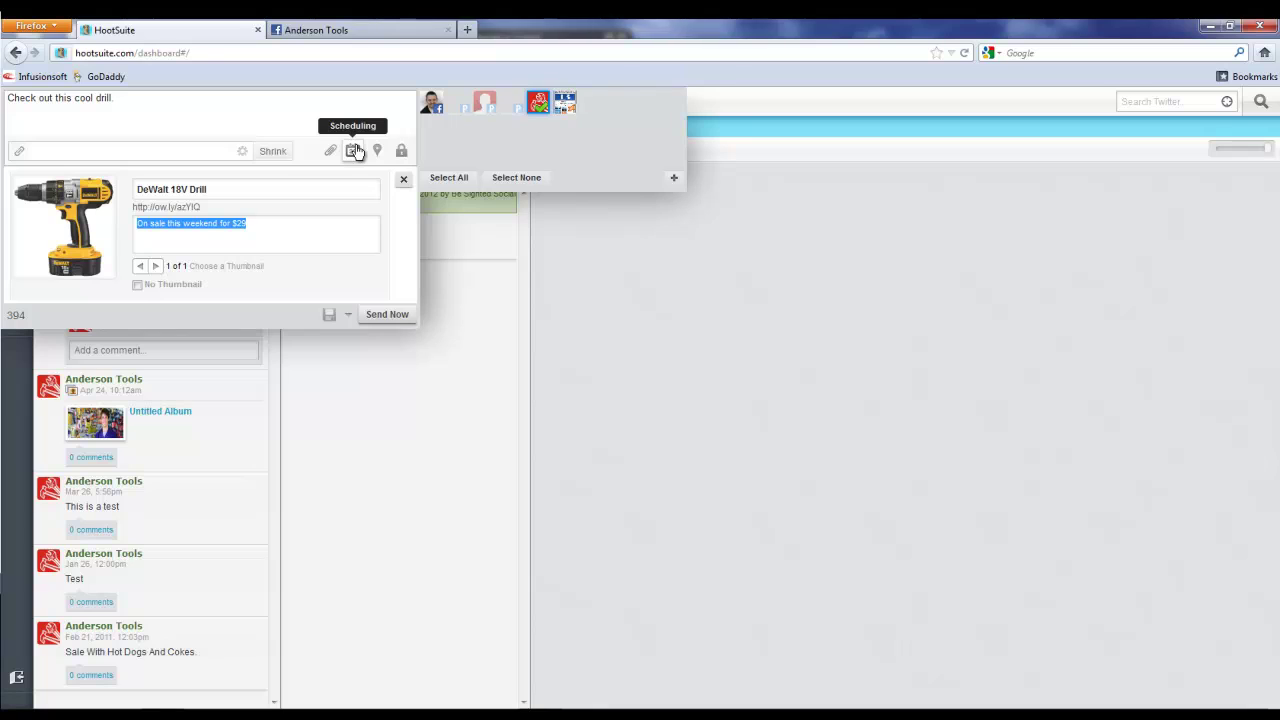
left_click(375, 319)
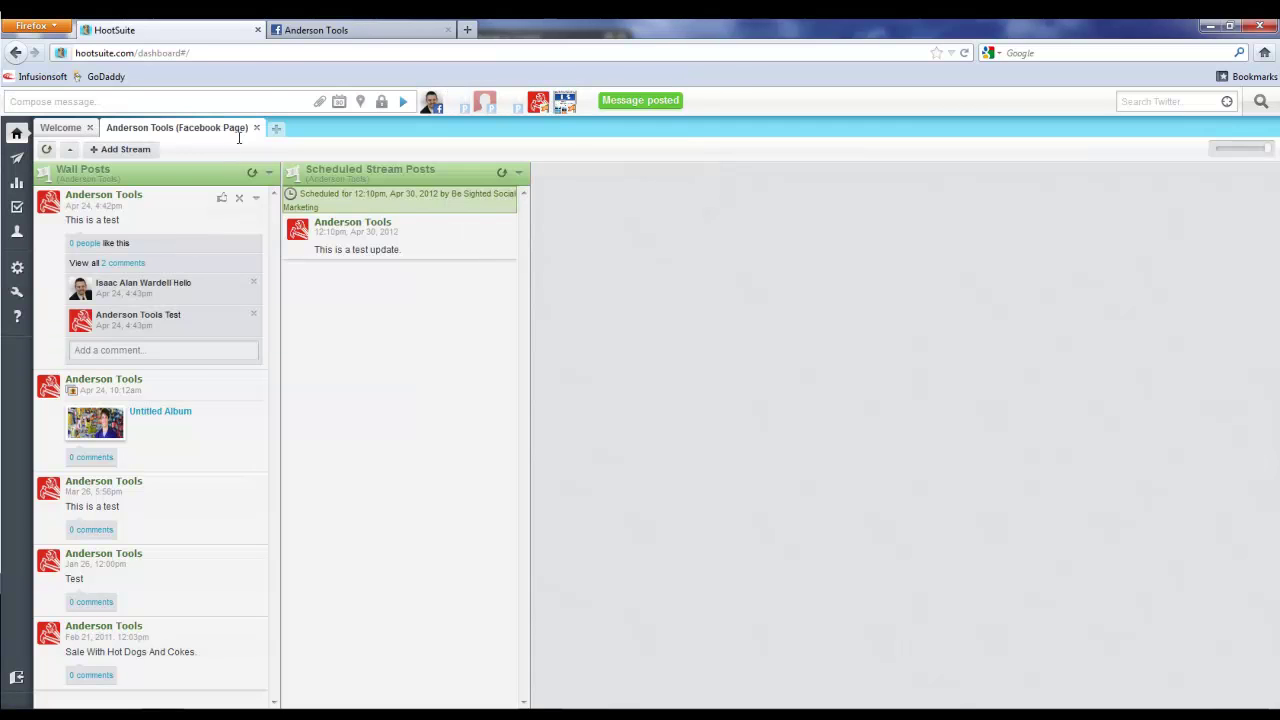
left_click(294, 29)
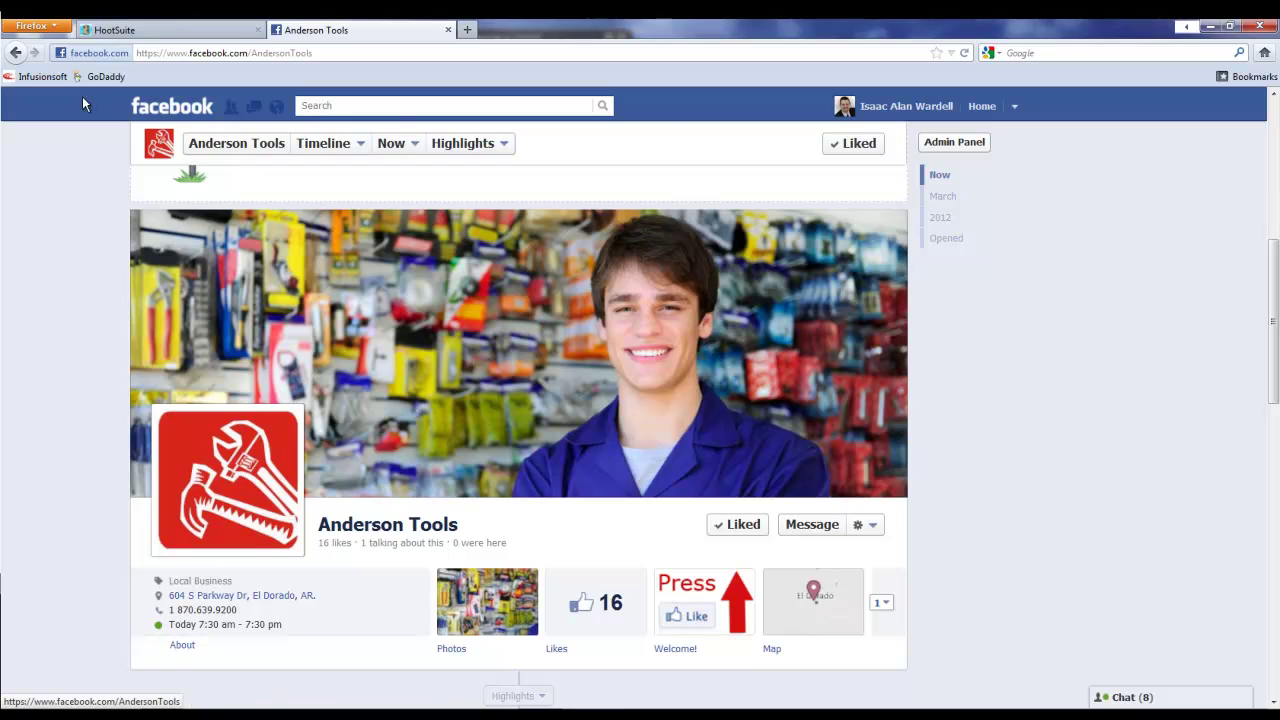
Step: Reload the Facebook page and scroll down to the new DeWalt drill post
left_click(965, 52)
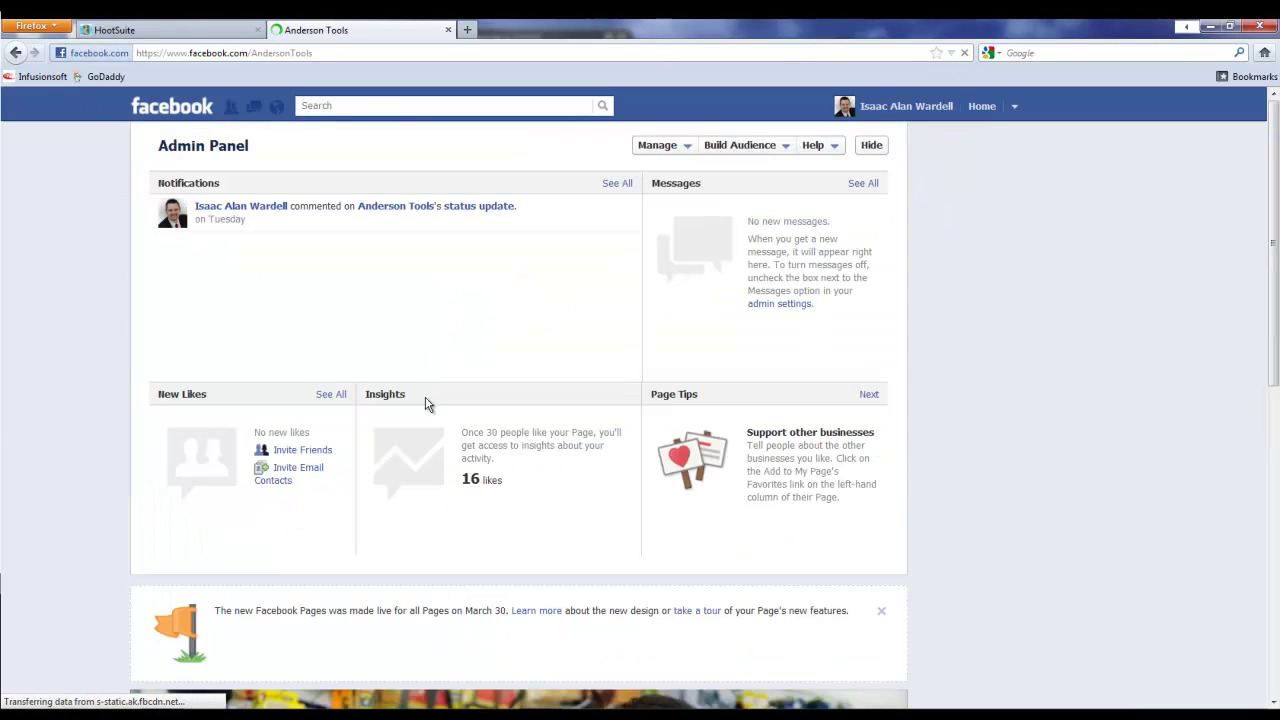
scroll(427, 404, "down", 3)
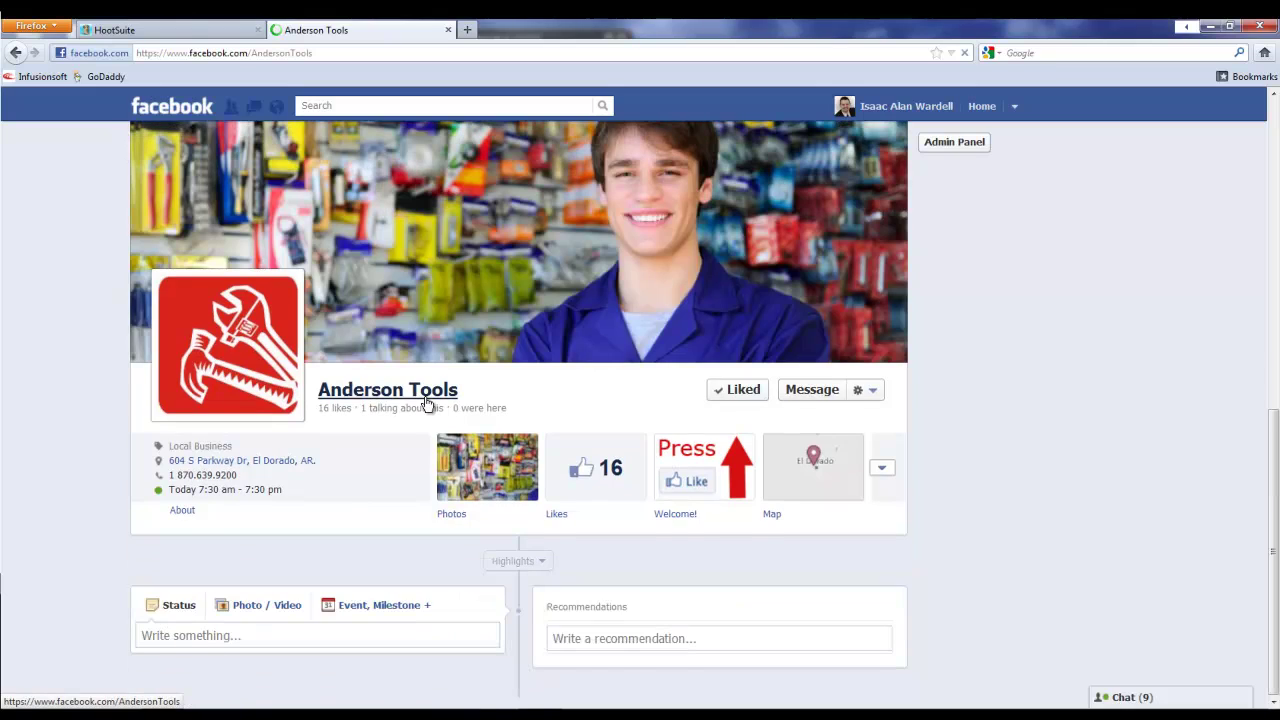
scroll(470, 556, "down", 10)
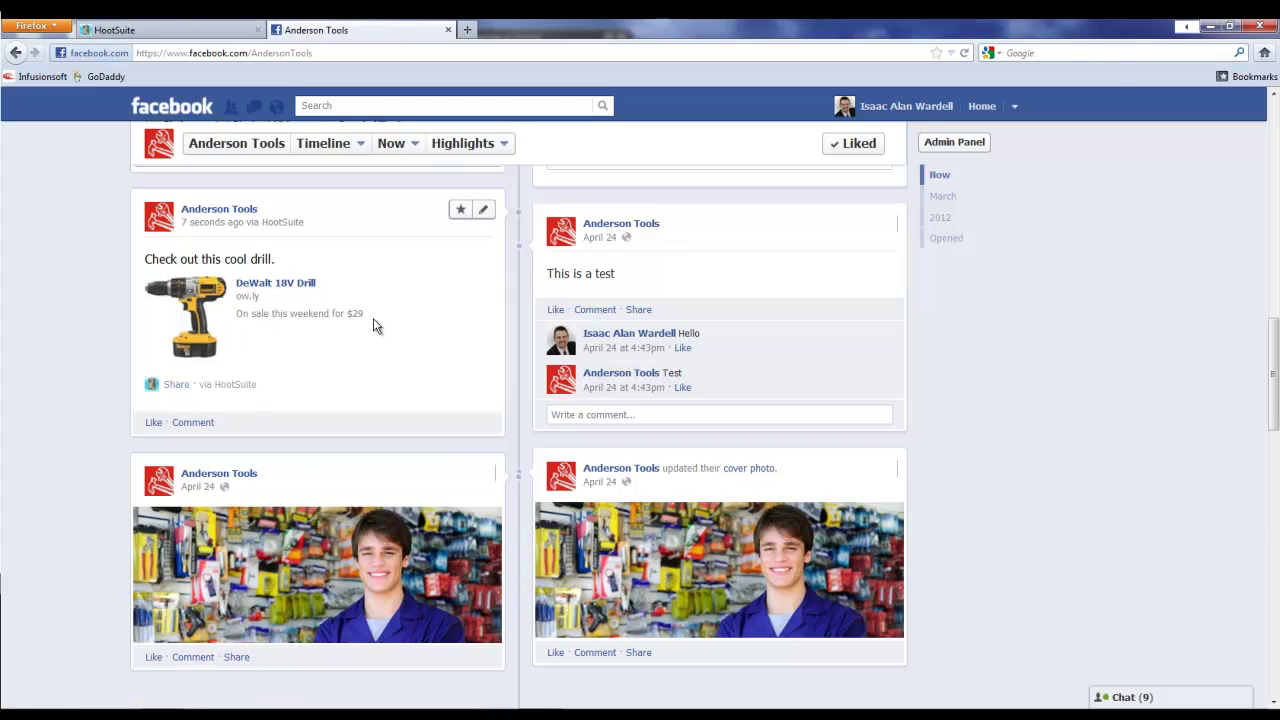
Step: Back in HootSuite, paste the drill image URL into both the message and link fields
left_click(125, 30)
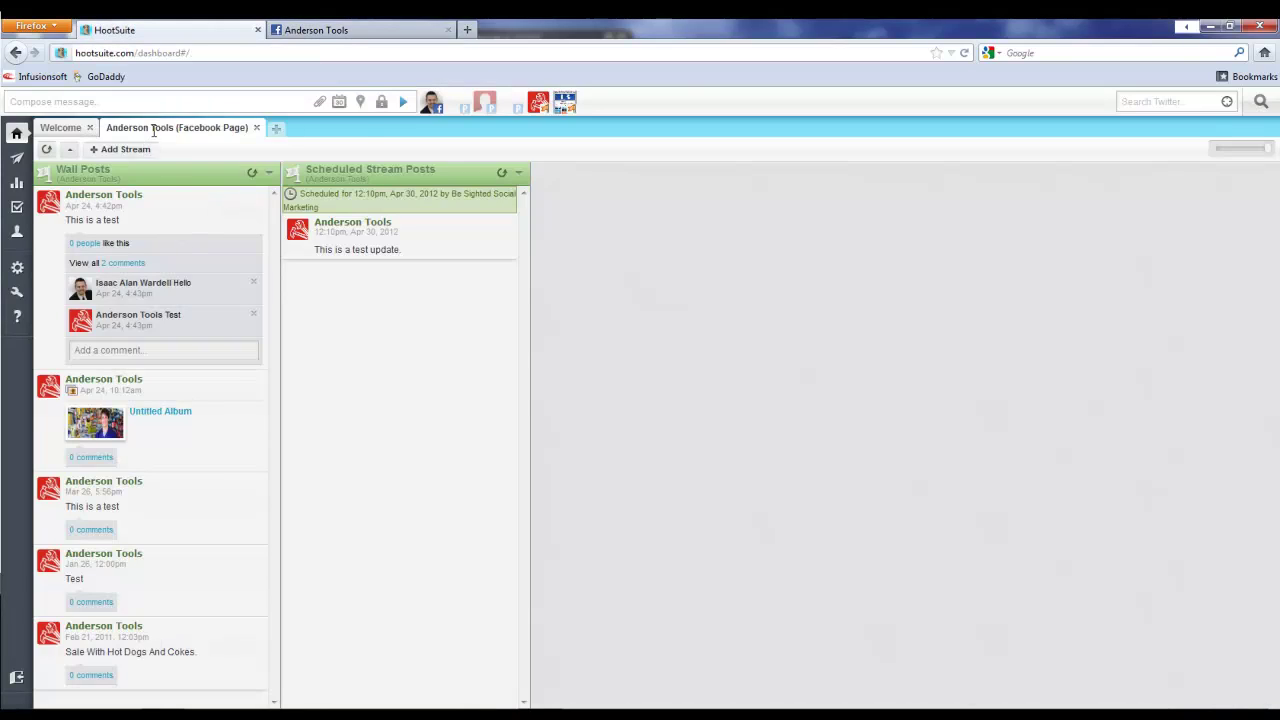
left_click(261, 99)
left_click(124, 156)
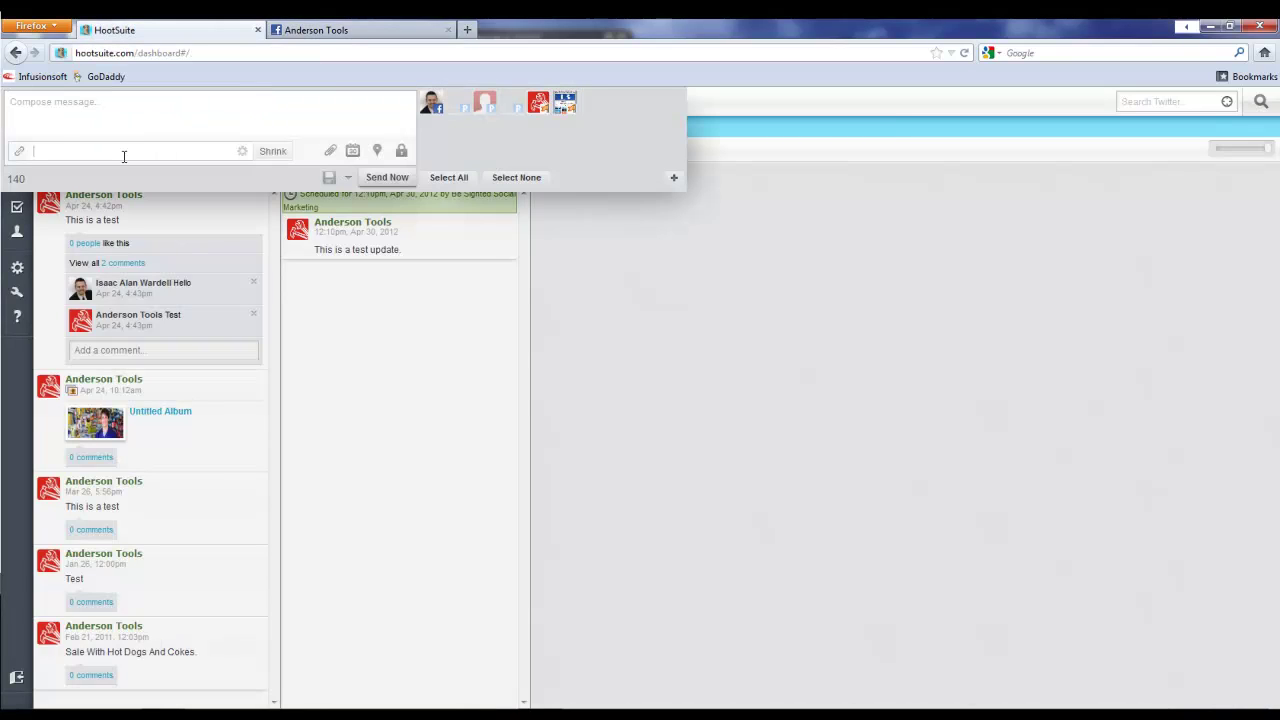
key("ctrl+b")
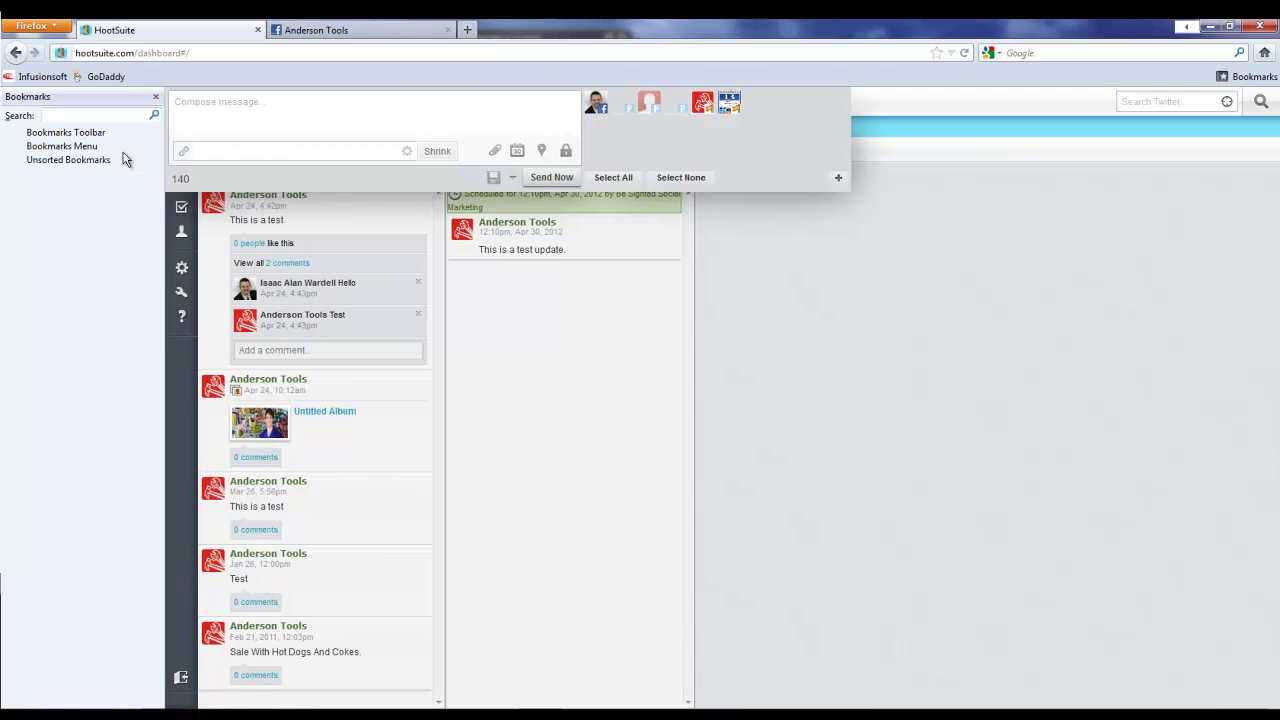
key("ctrl+b")
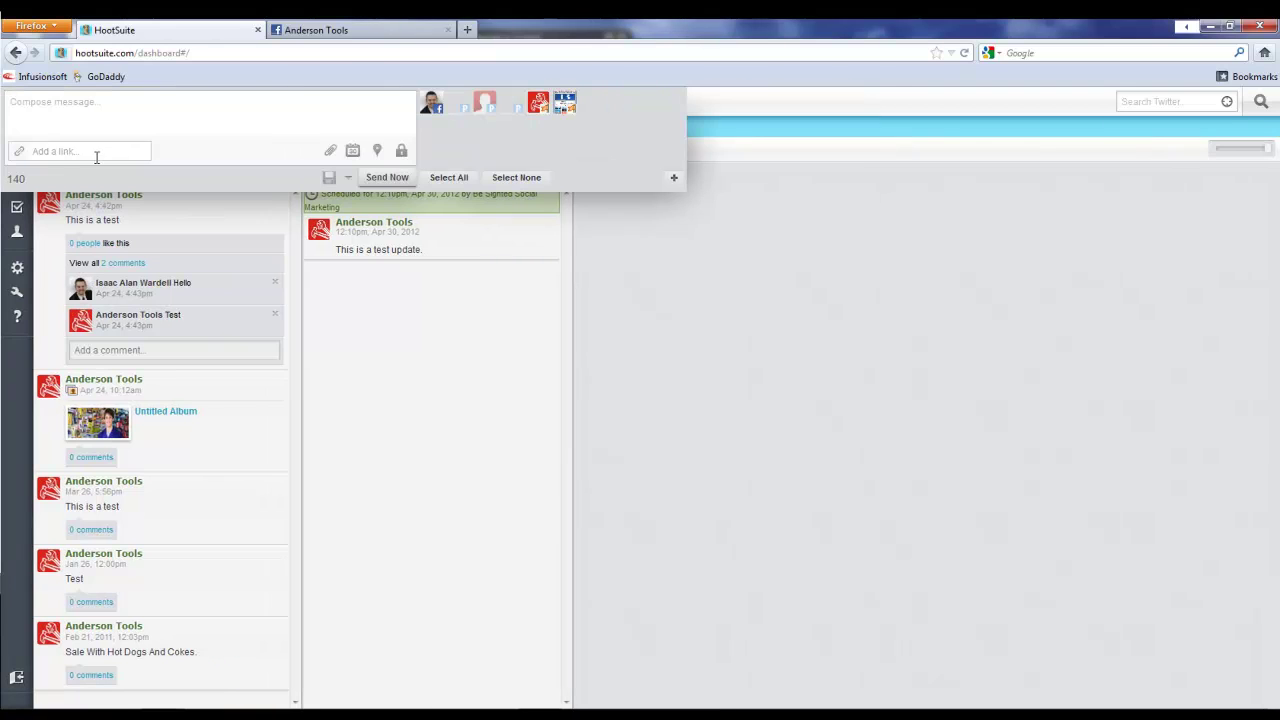
left_click(101, 116)
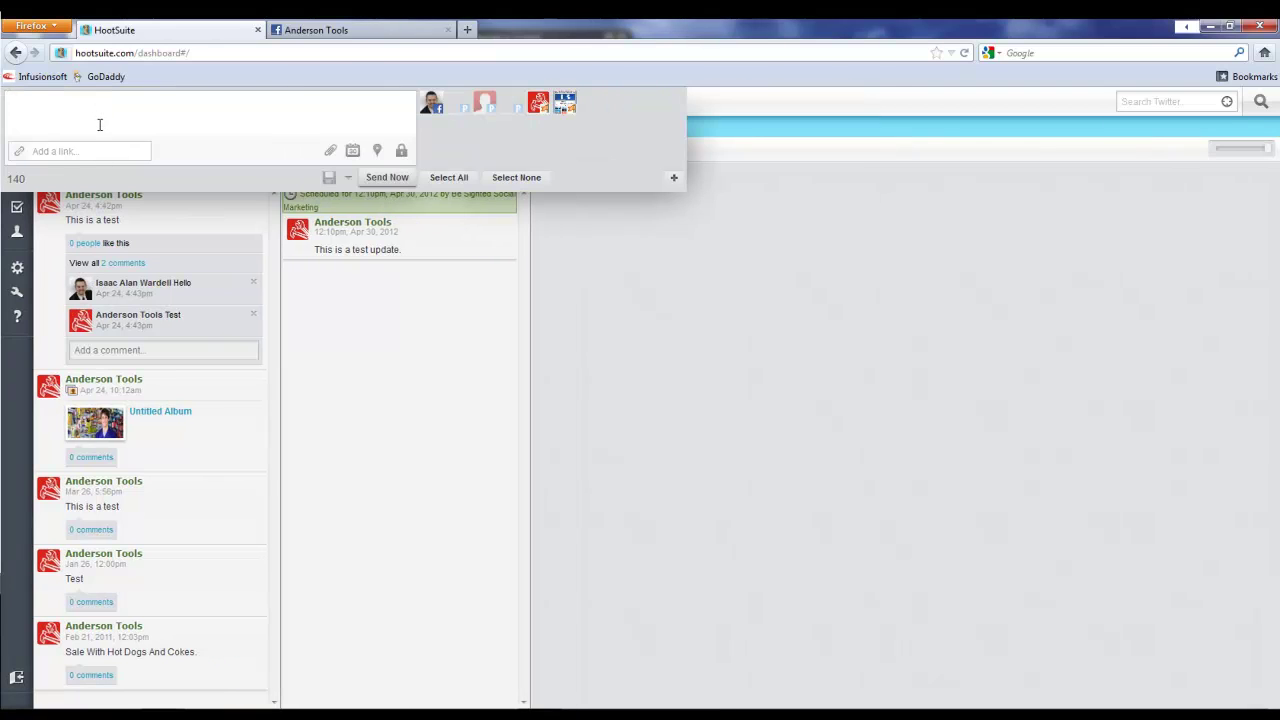
type("http://cdn.medgadget.com/wp-content/uploads/2009/05/dewaltxrp-290x290.jpg")
left_click(97, 149)
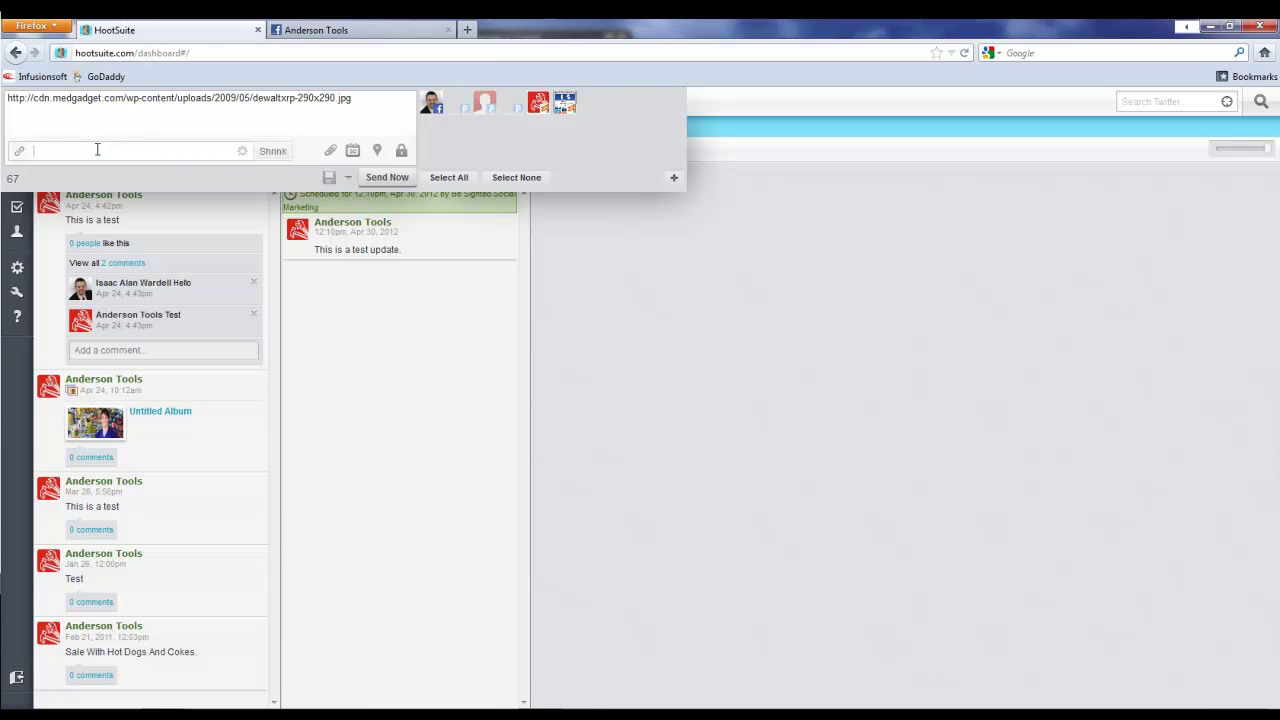
type("http://cdn.medgadget.com/wp-content/uploads/2009/05/dewaltxrp-290x290.jpg")
Step: Change the message to 'Check out this cool drill.', target Anderson Tools, and send now
left_click_drag(351, 98, 7, 98)
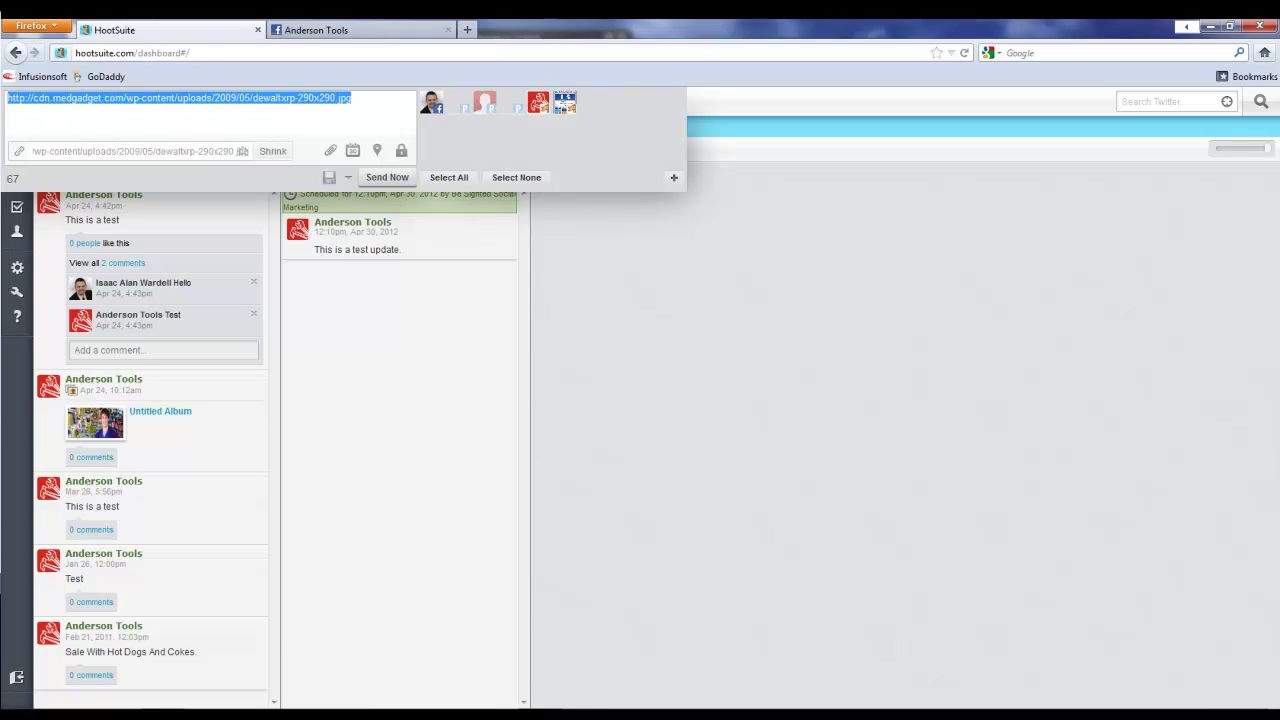
type("Check out this cool")
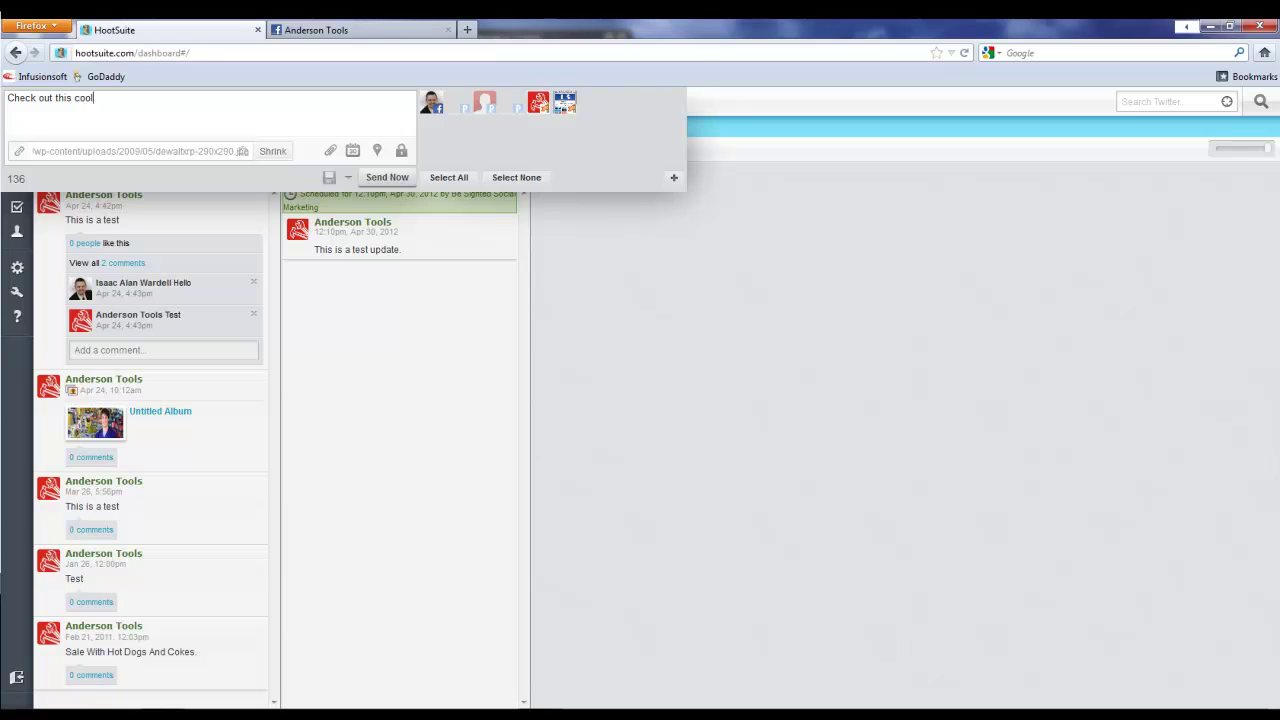
type(" drill.")
left_click(543, 106)
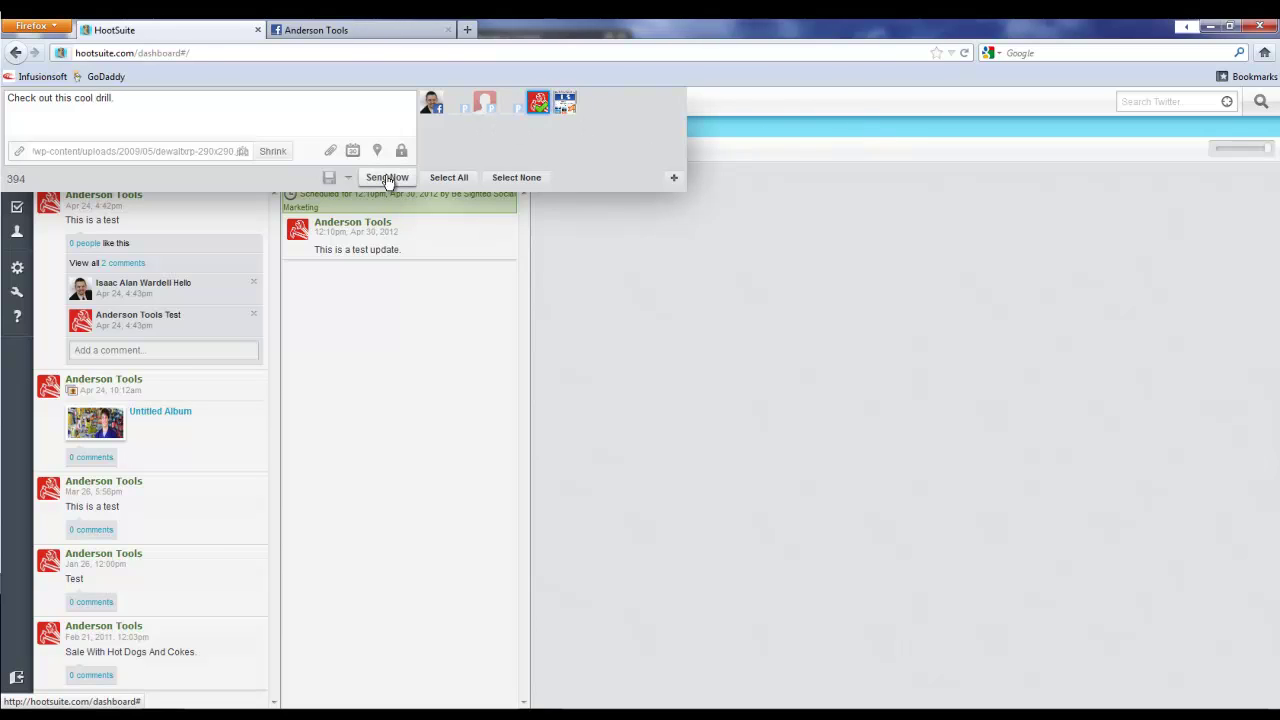
left_click(388, 178)
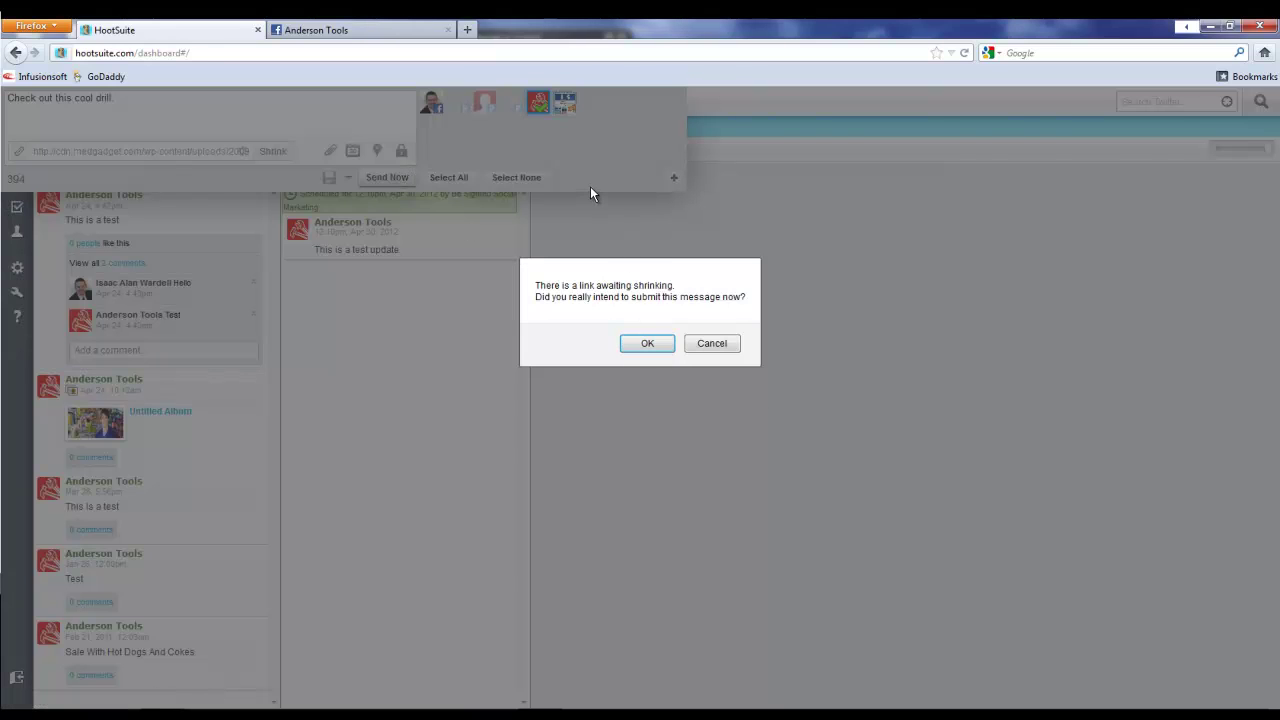
left_click(711, 349)
left_click(273, 152)
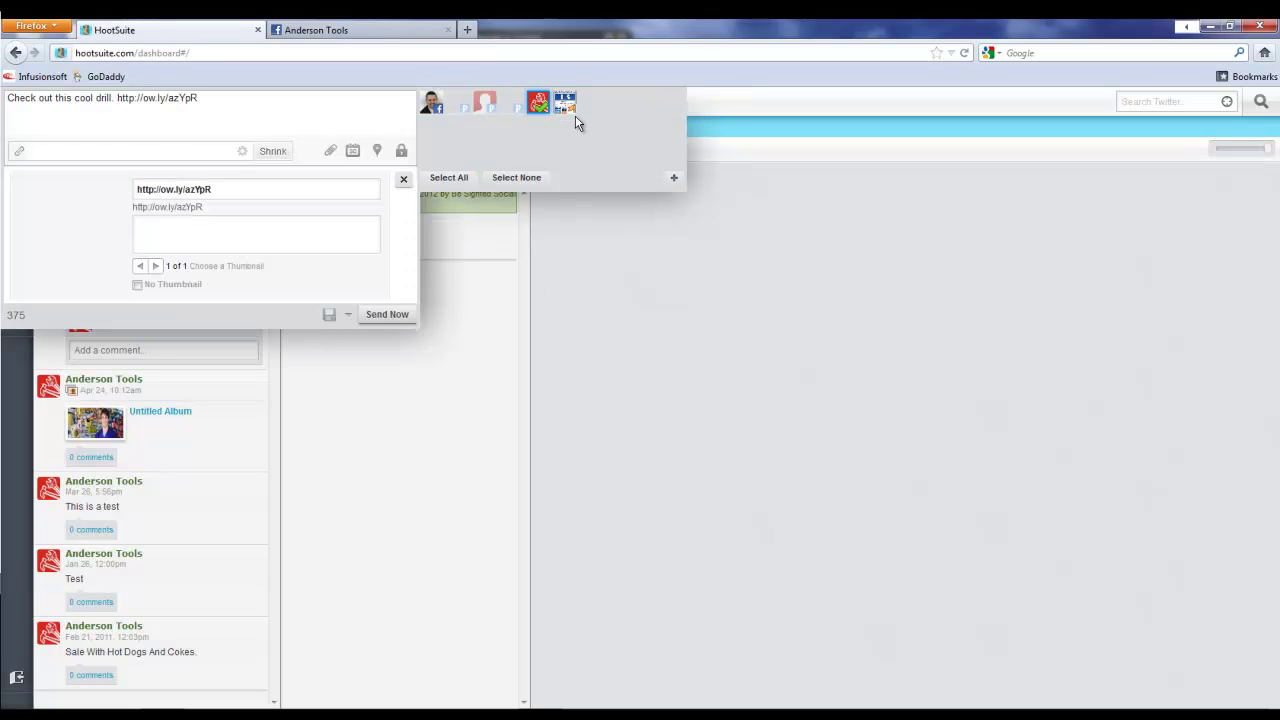
left_click(401, 316)
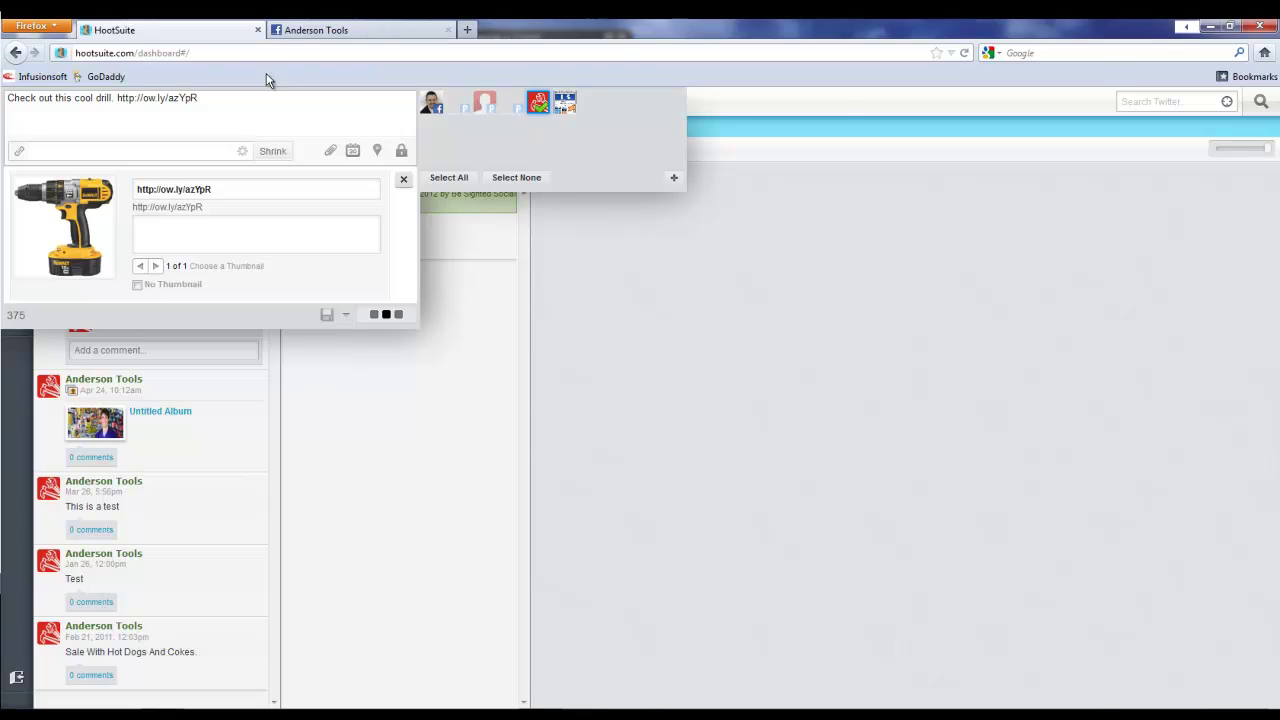
left_click(323, 36)
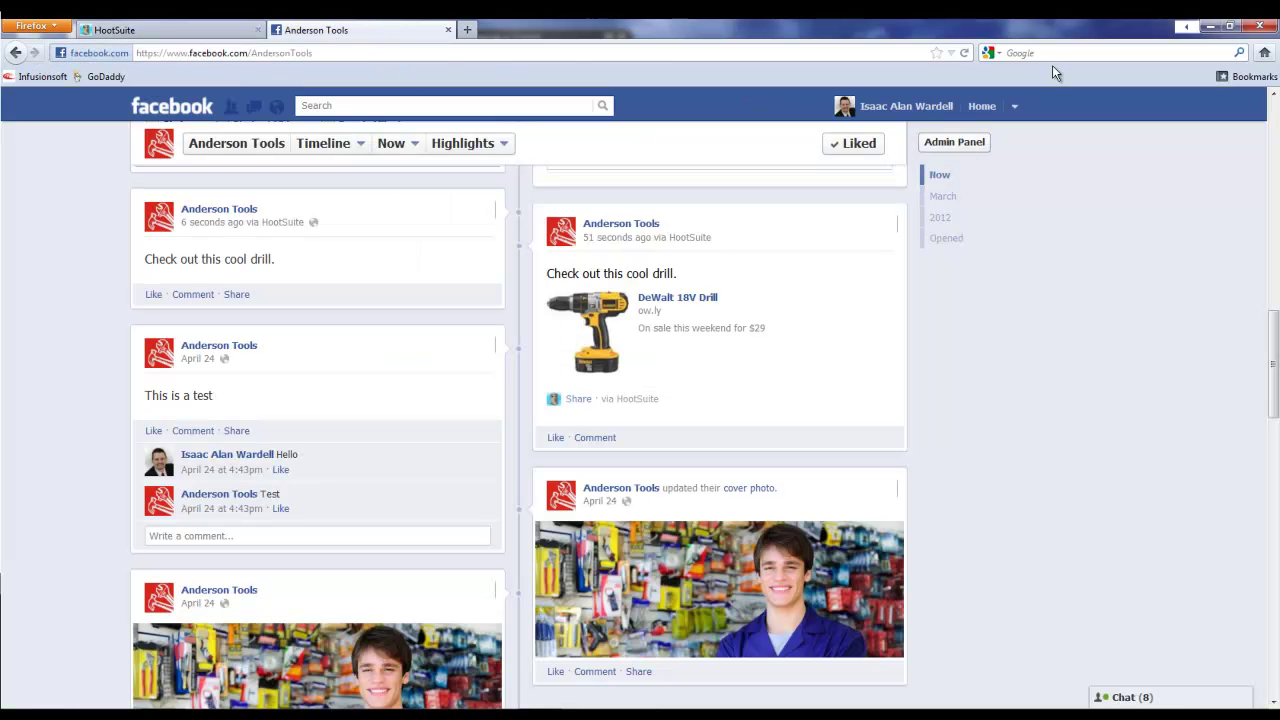
Step: Reload the Anderson Tools timeline to confirm the new ow.ly drill post, then return to HootSuite
left_click(964, 52)
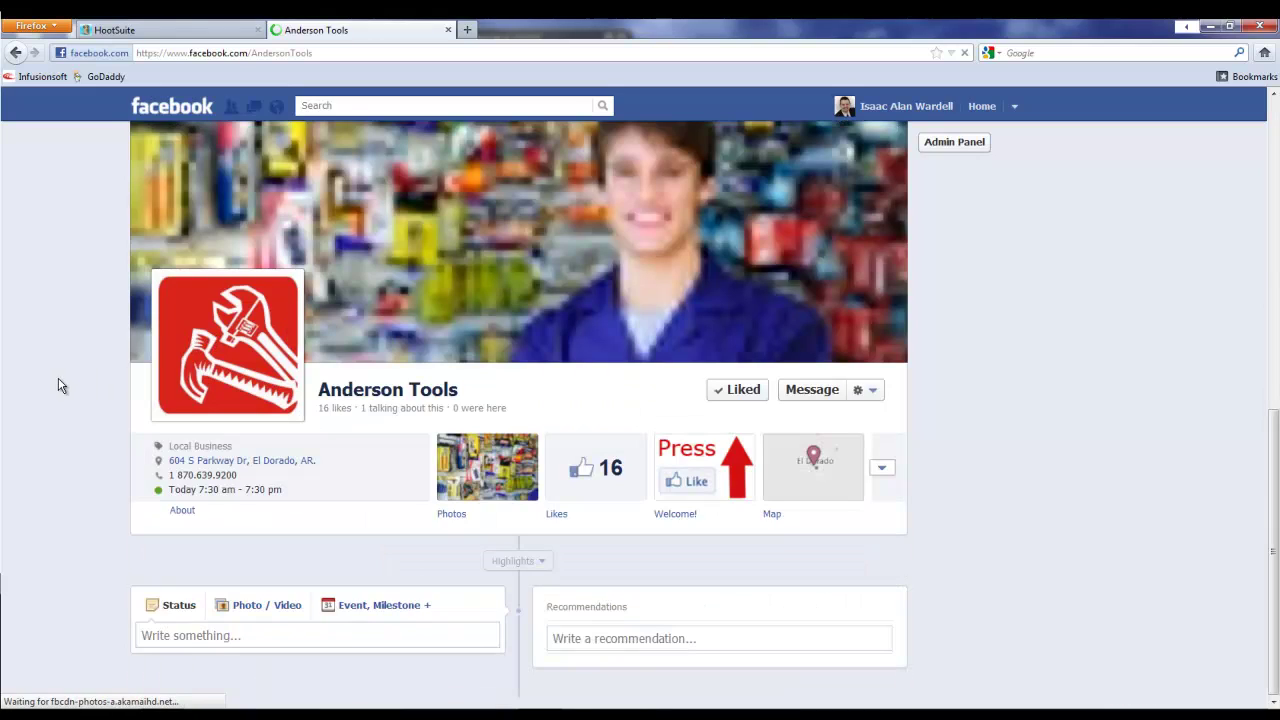
scroll(70, 386, "down", 10)
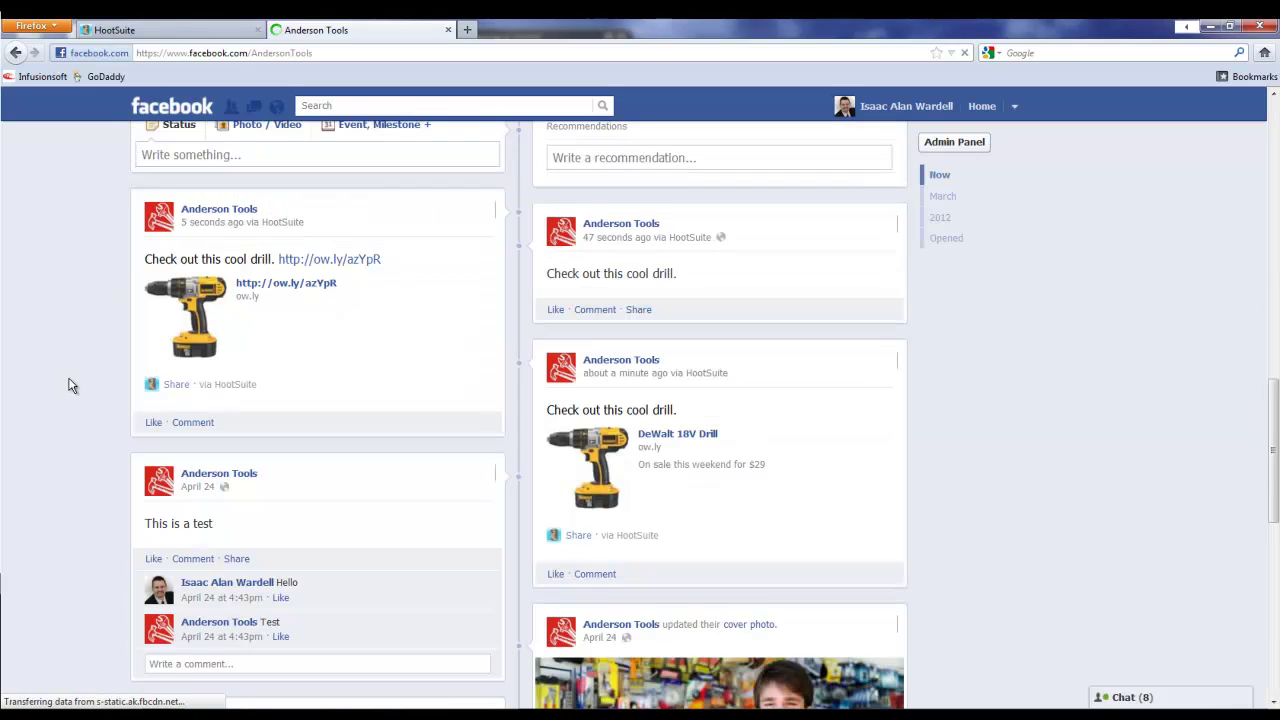
scroll(70, 386, "up", 2)
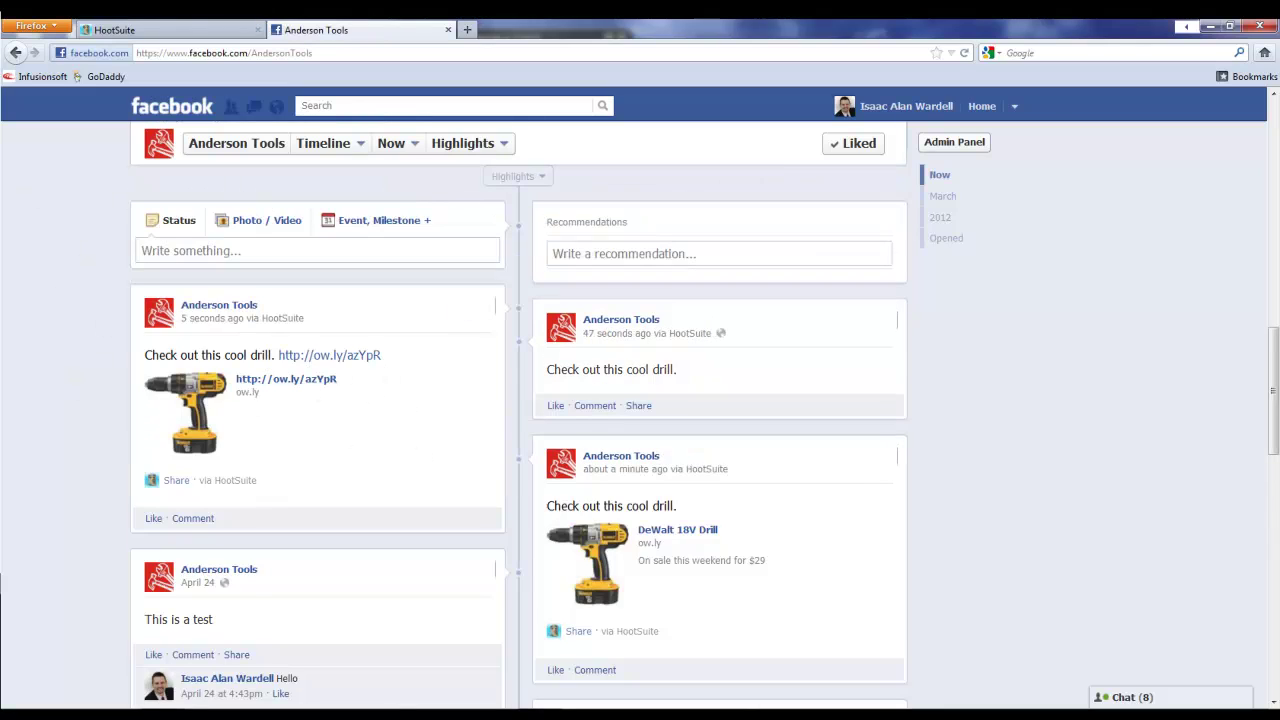
left_click(140, 30)
Step: Post a new message with the pasted DeWalt drill image URL to Anderson Tools immediately
left_click(210, 101)
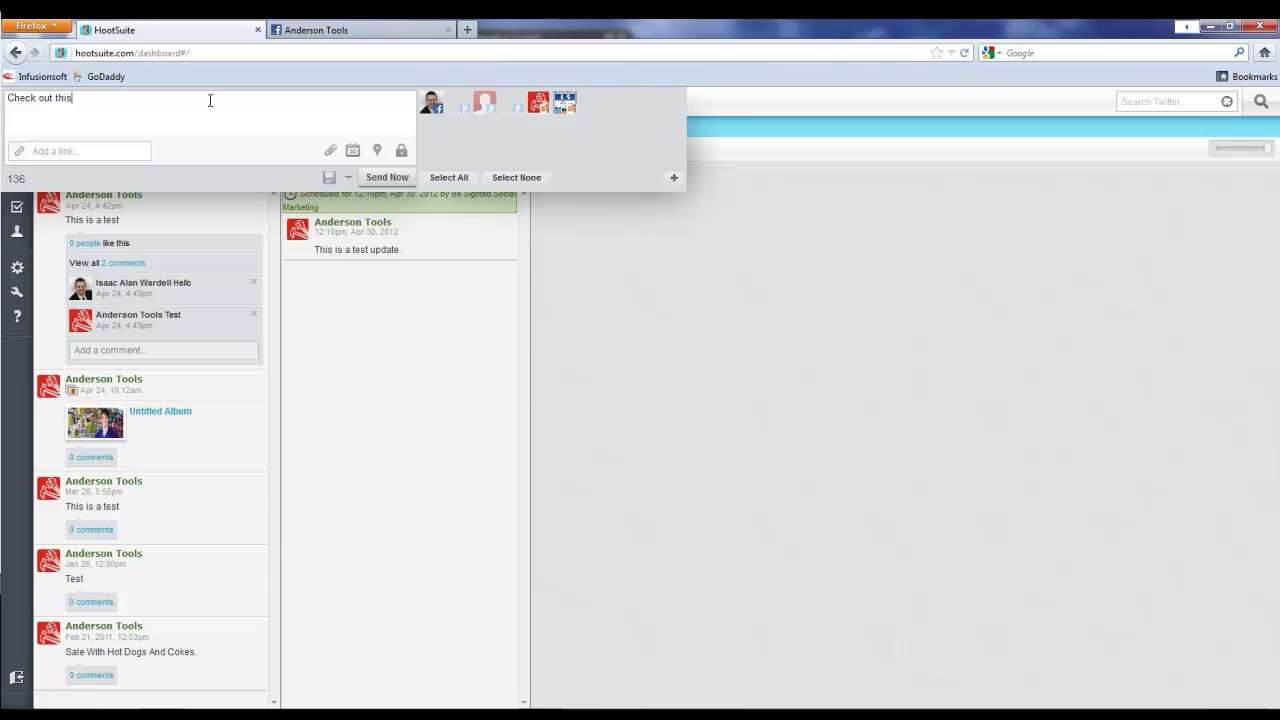
type(":")
type("http://cdn.medgadget.com/wp-content/uploads/2009/05/dewaltxrp-290x290.jpg")
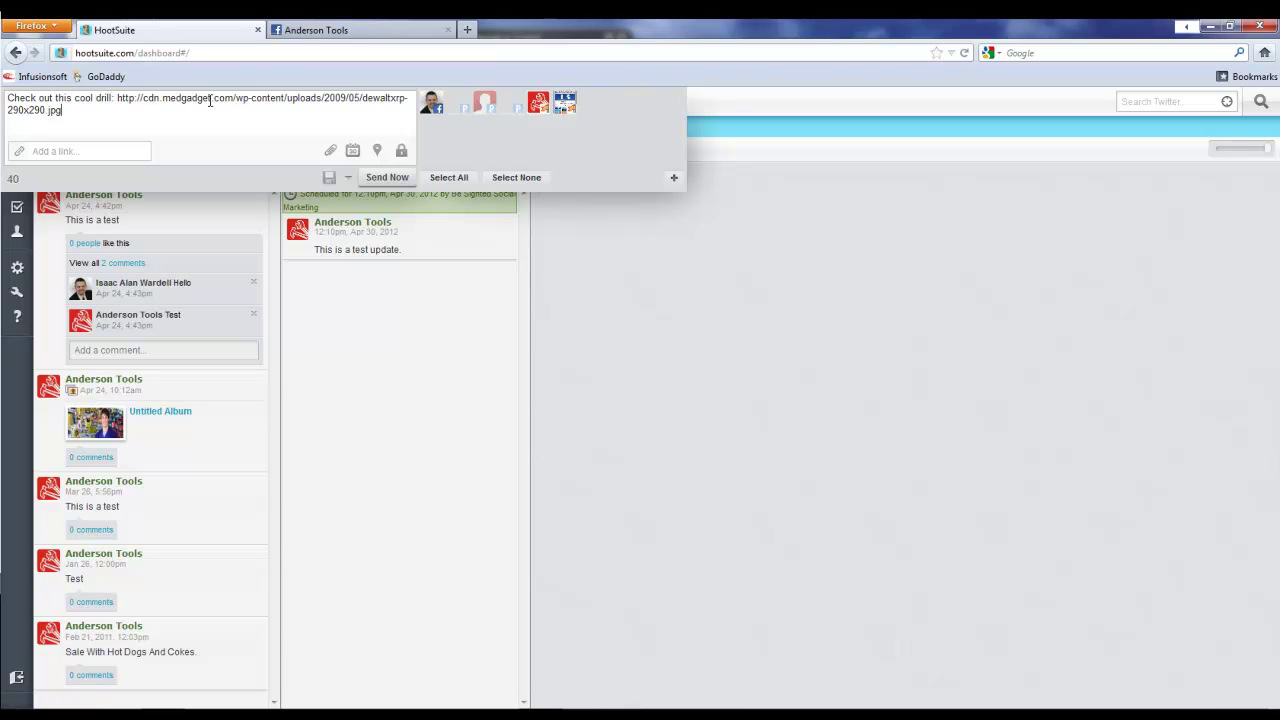
left_click(540, 103)
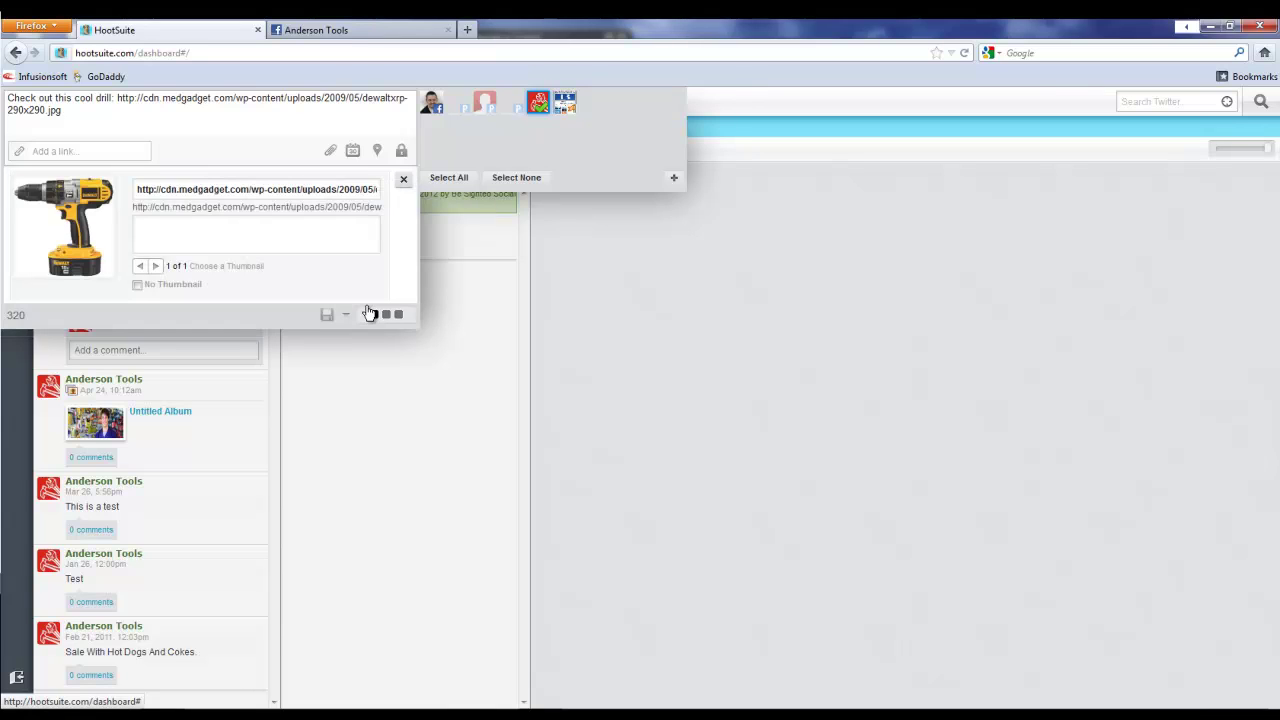
left_click(384, 316)
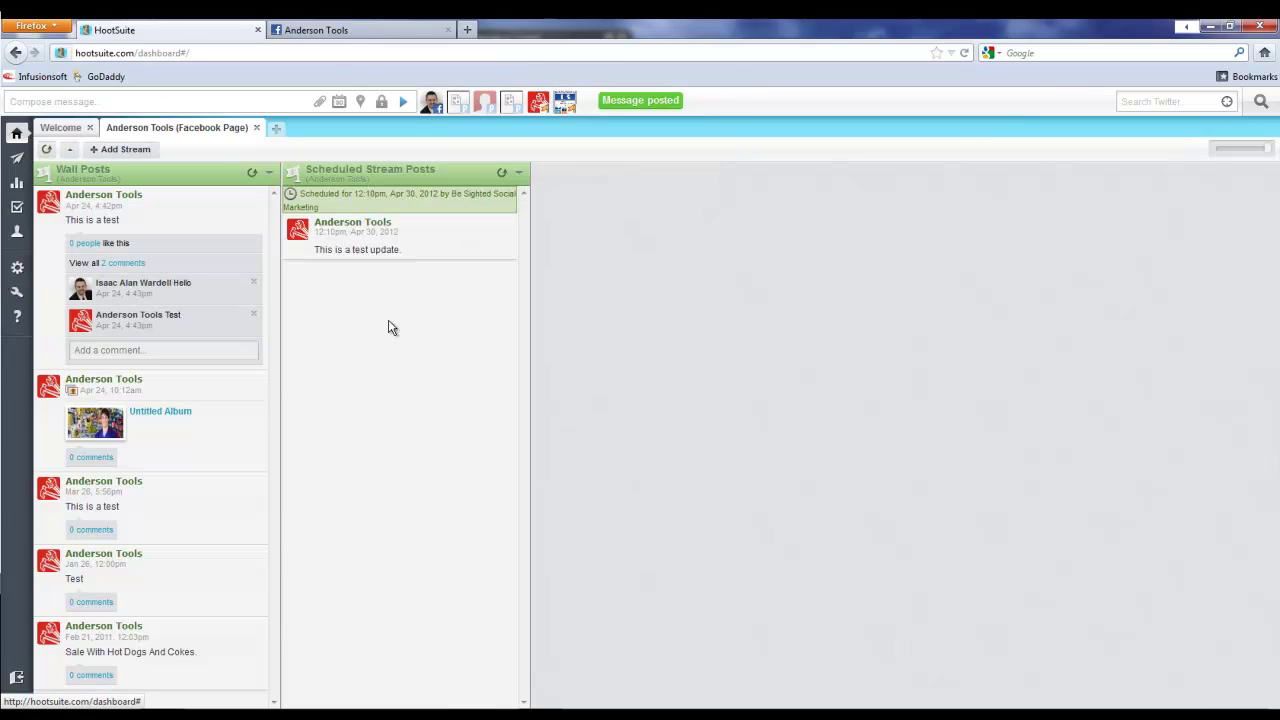
Step: Reload the Anderson Tools Facebook page, review the drill posts, then start a new HootSuite message
left_click(316, 30)
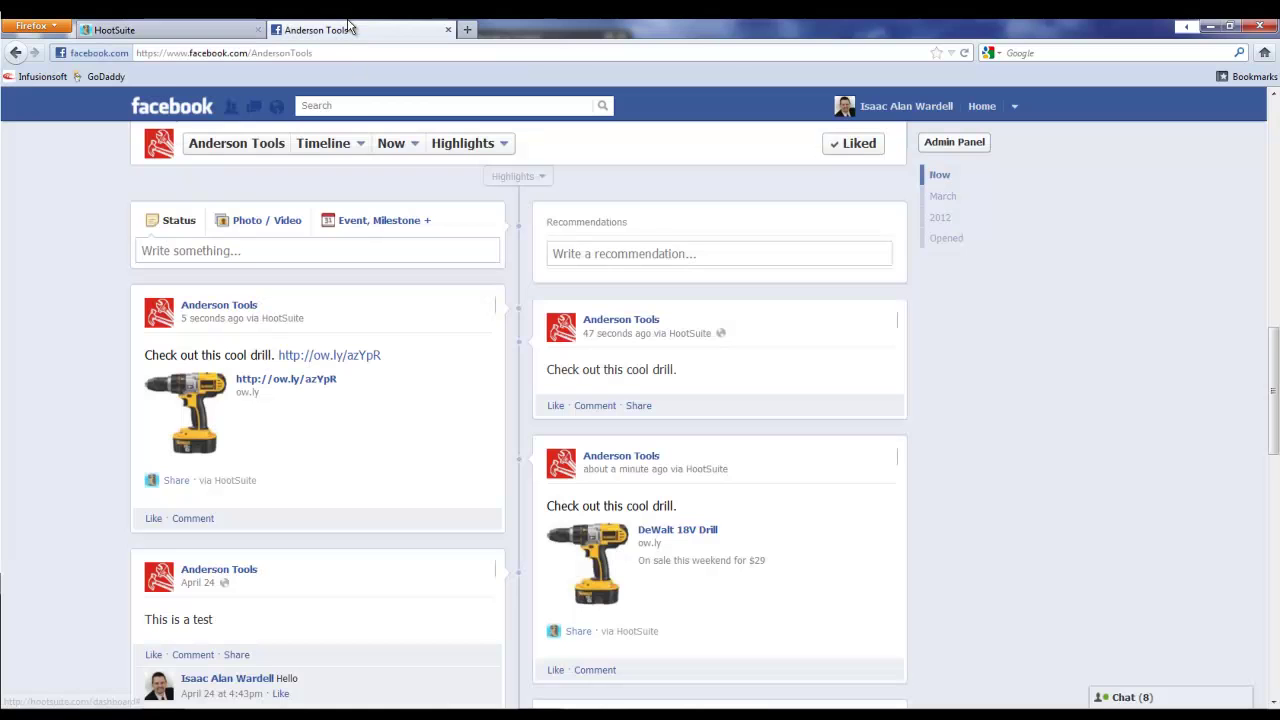
left_click(965, 53)
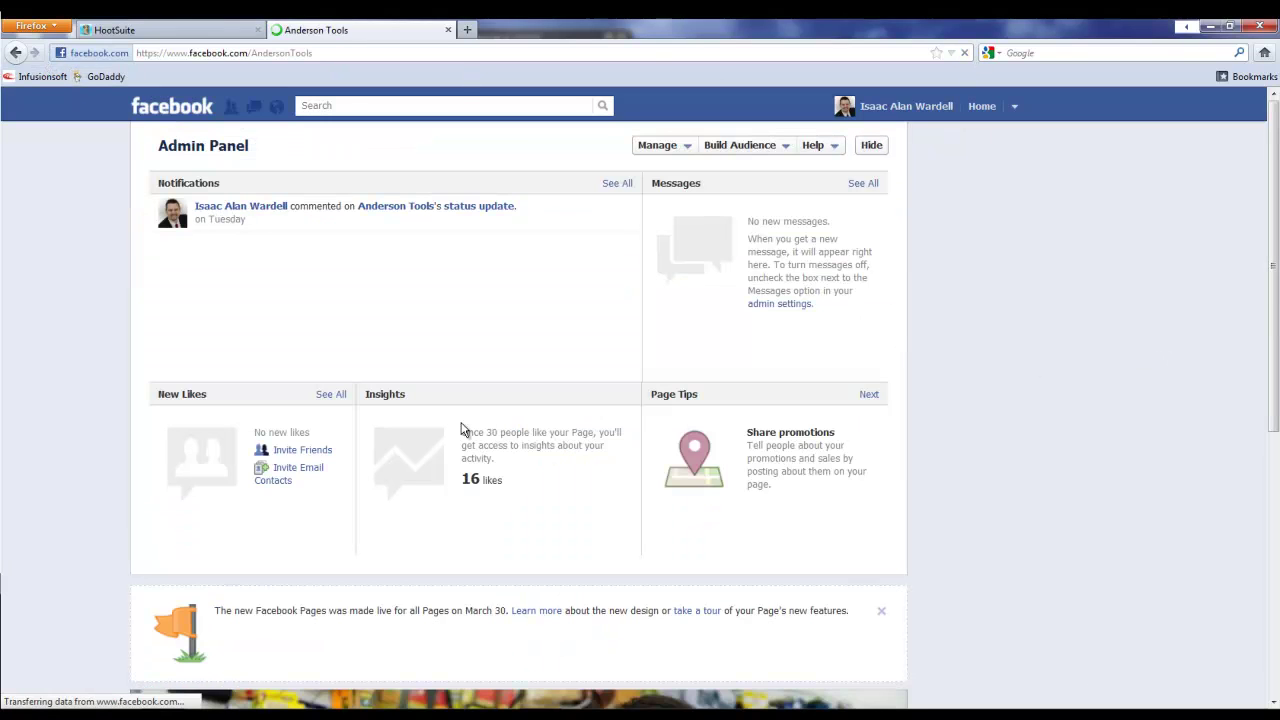
left_click_drag(1257, 243, 1273, 450)
scroll(1273, 450, "down", 2)
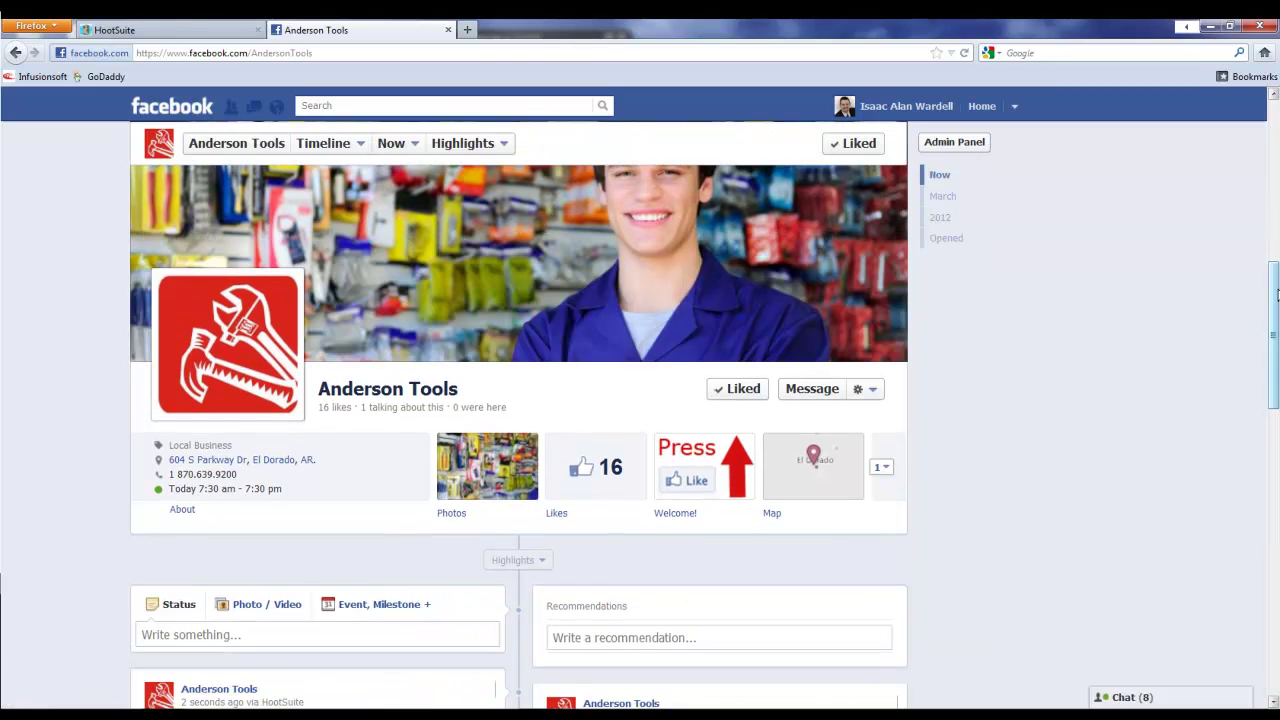
scroll(1273, 345, "down", 6)
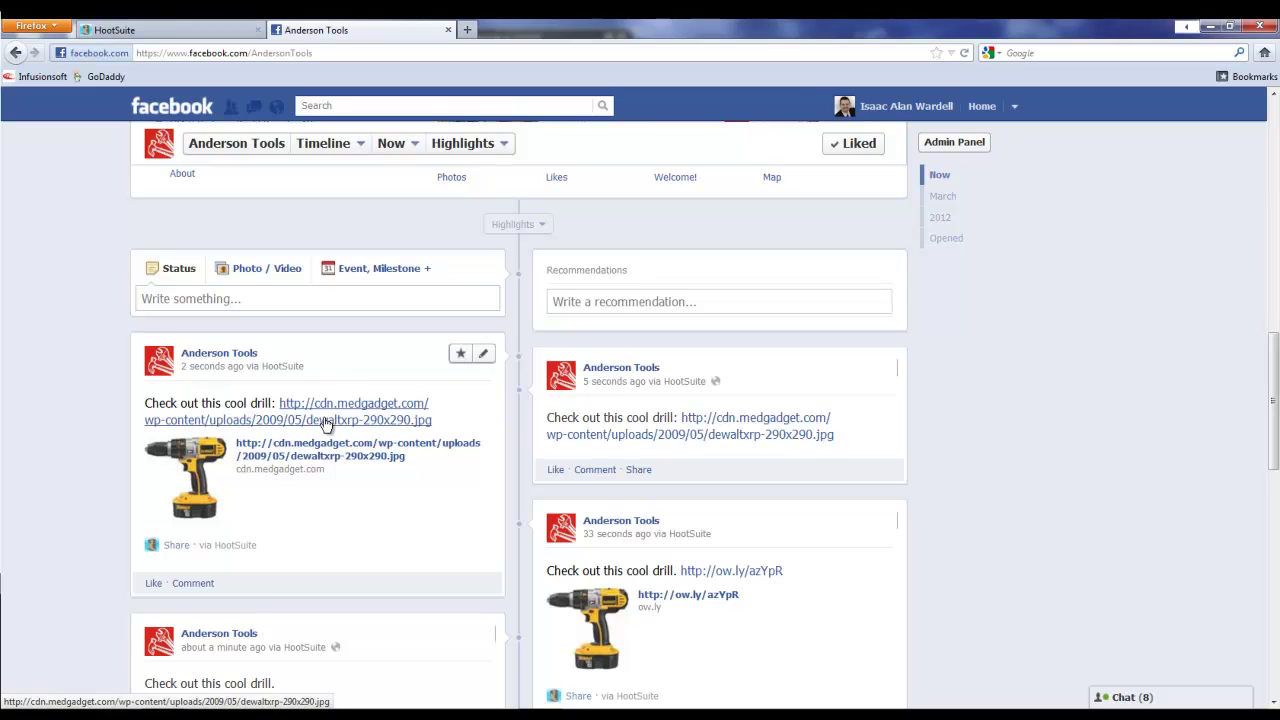
scroll(150, 433, "down", 3)
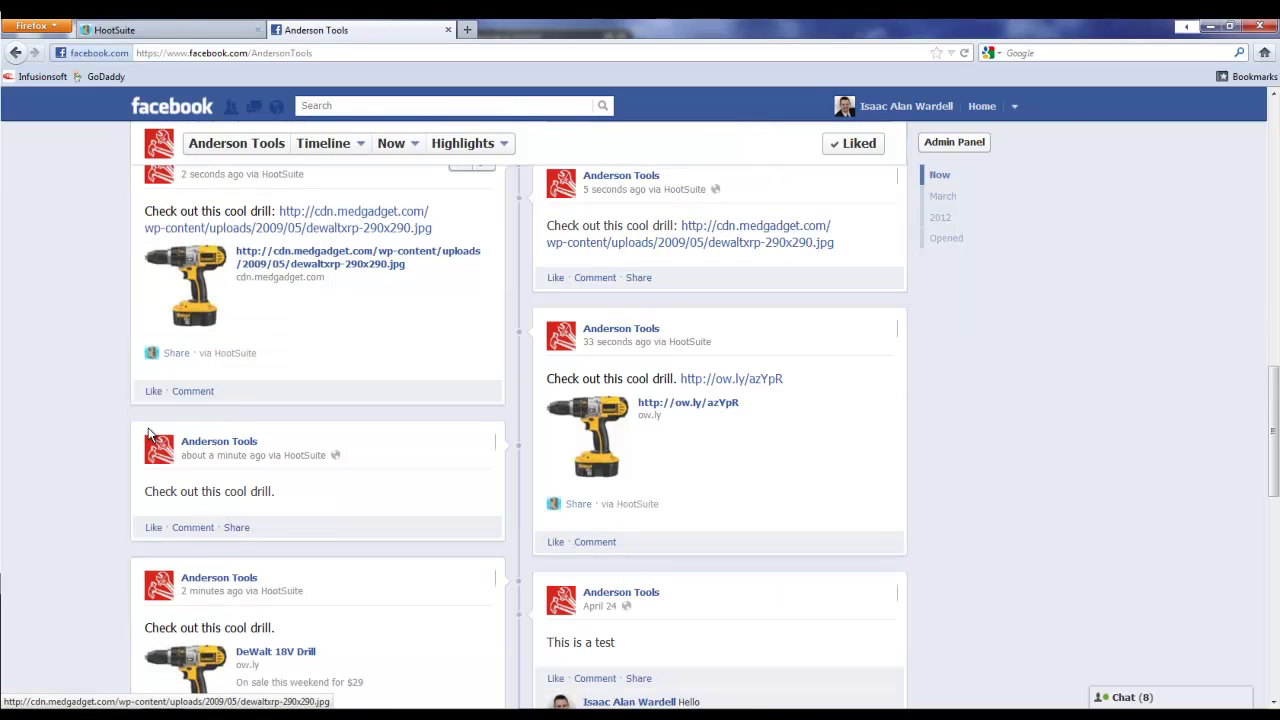
scroll(150, 433, "down", 2)
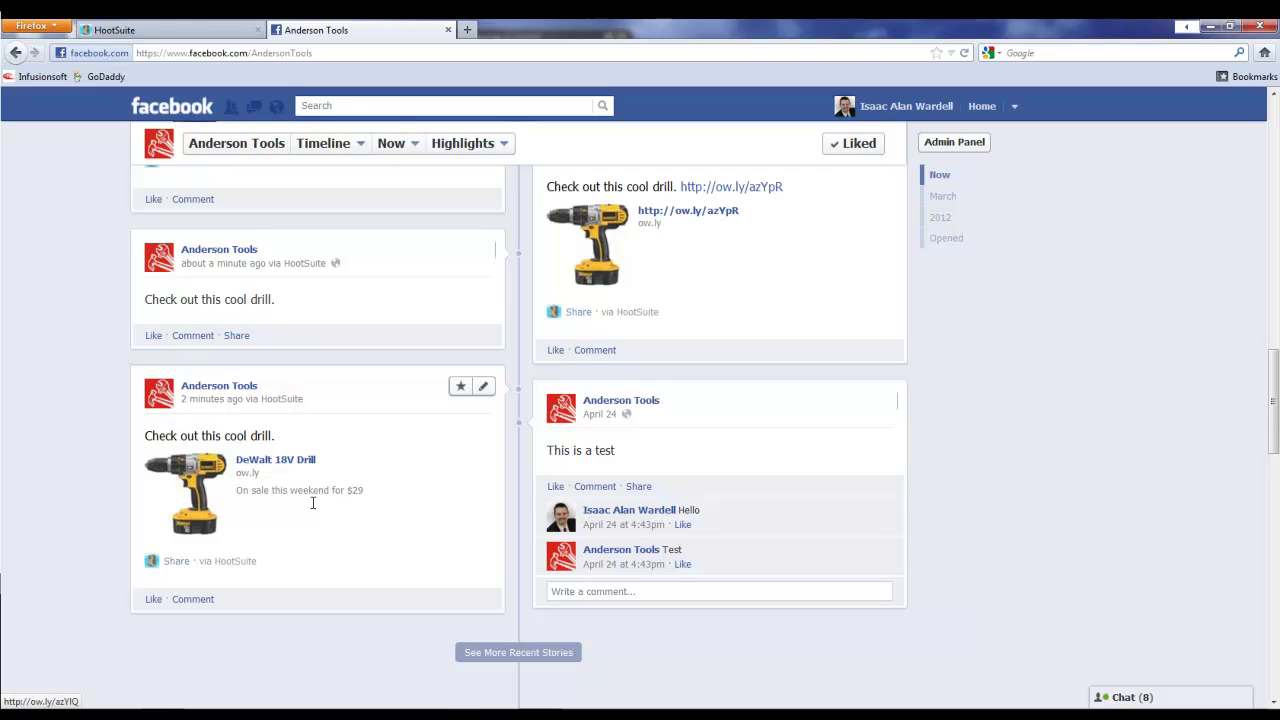
left_click_drag(243, 490, 388, 506)
left_click(388, 506)
left_click(200, 25)
left_click(134, 101)
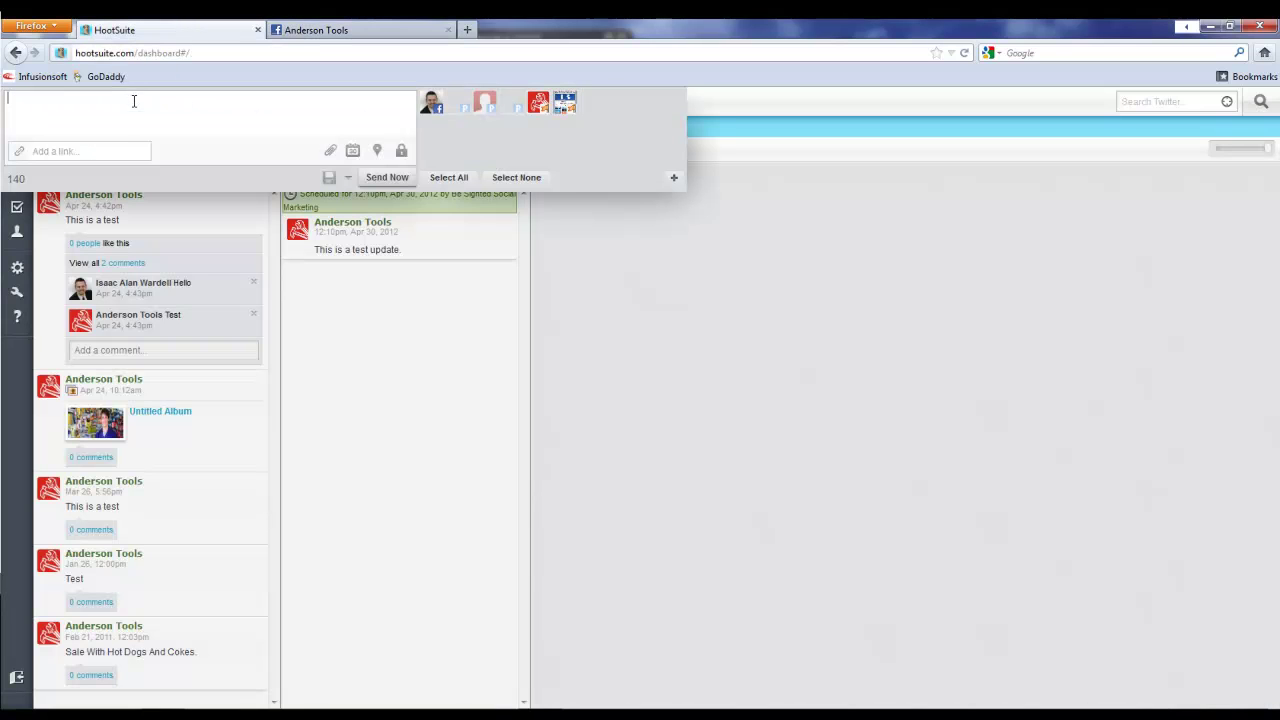
left_click(113, 152)
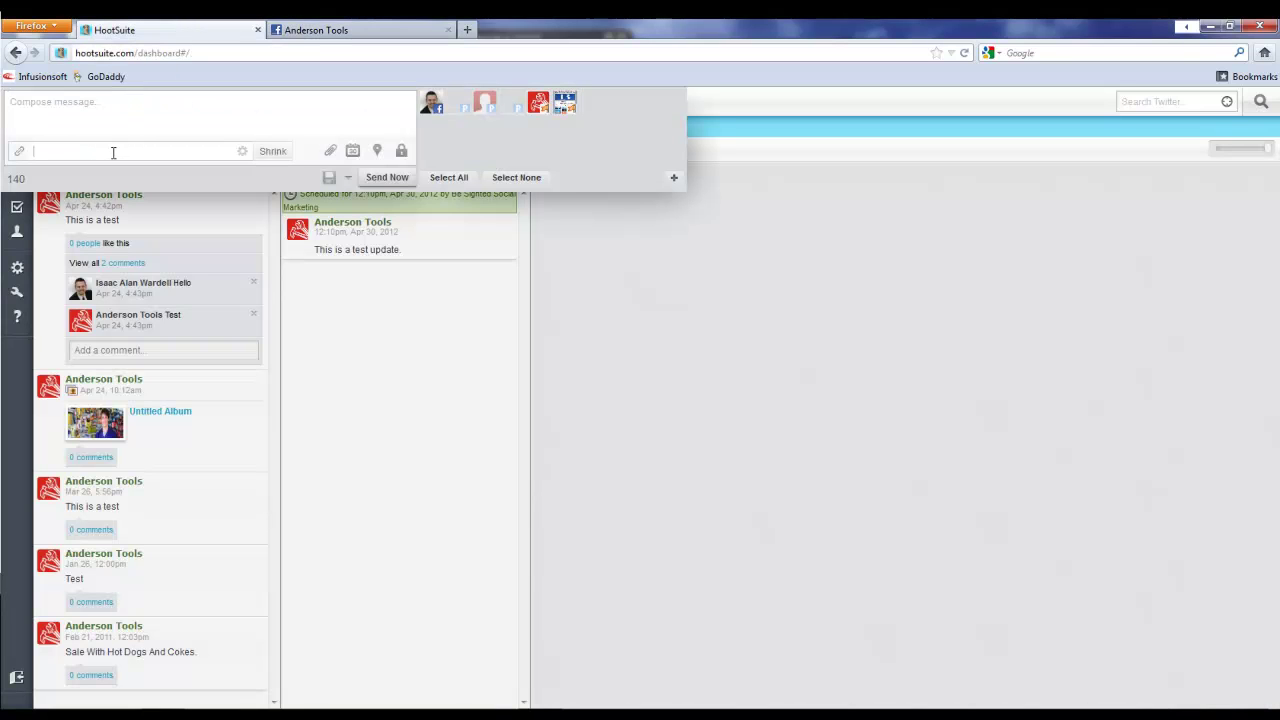
key("ctrl+v")
left_click(272, 151)
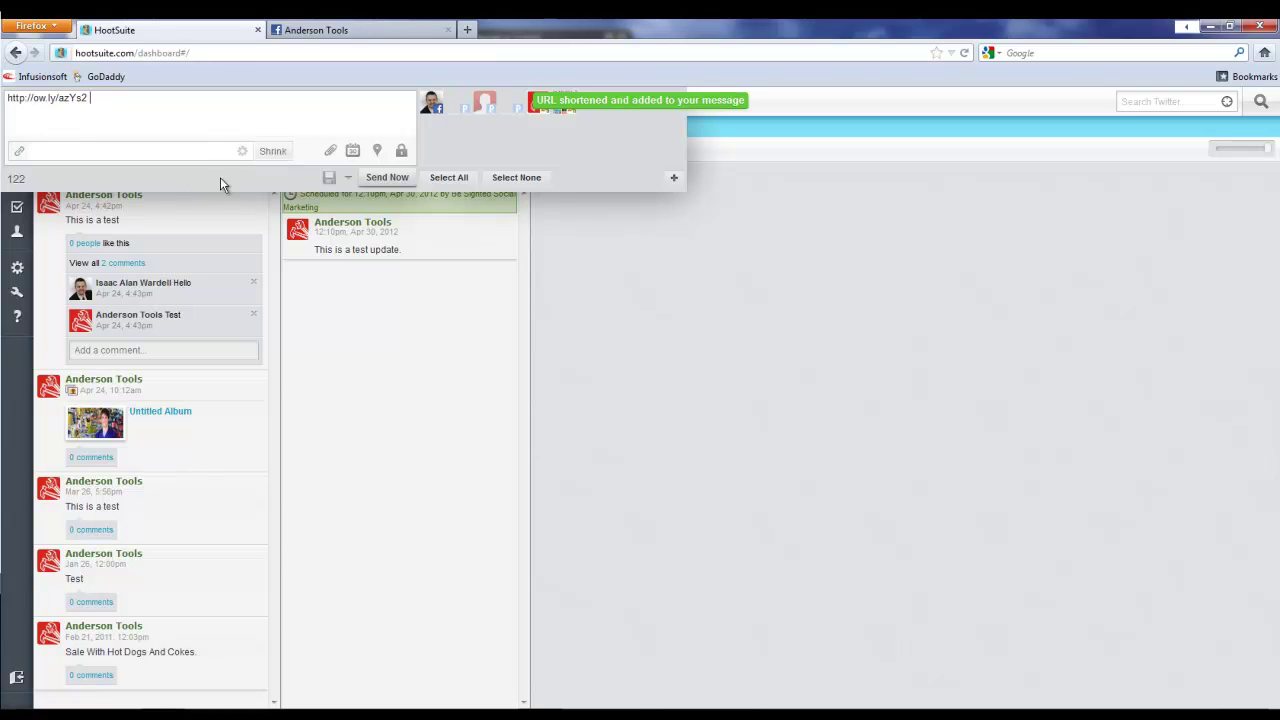
left_click(536, 104)
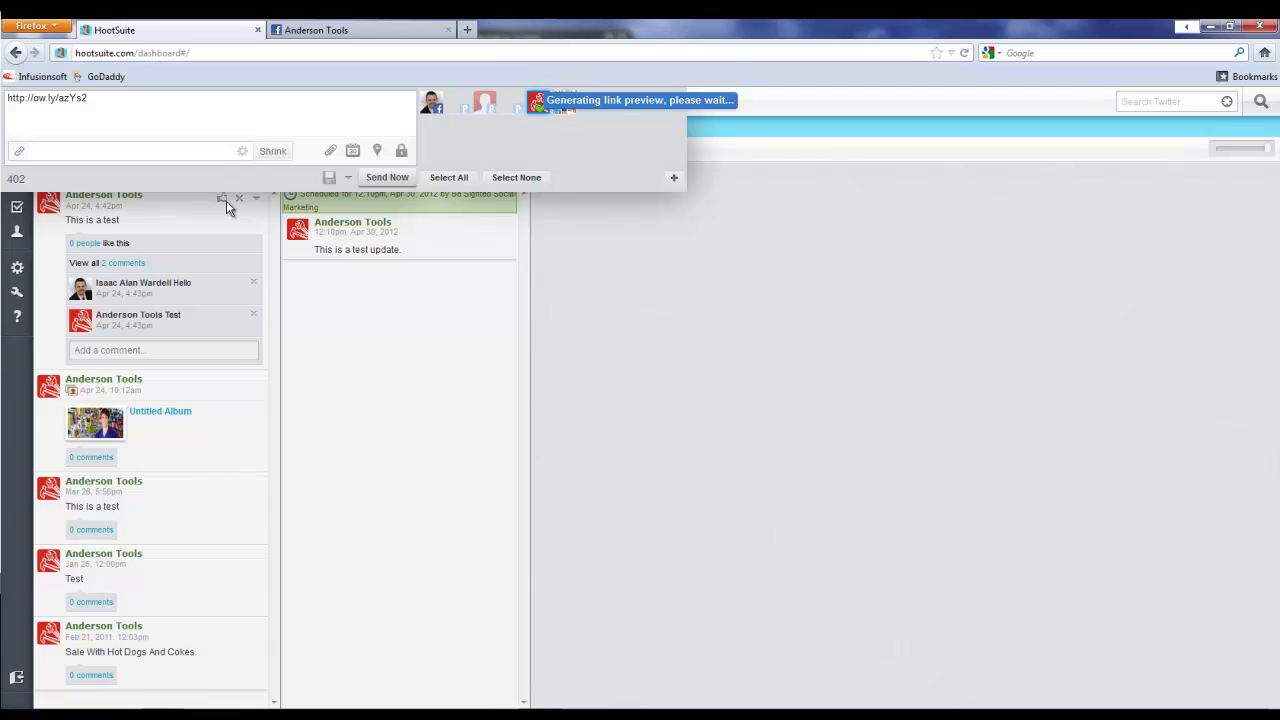
Step: Replace the message text with 'Check out this cool drill.'
left_click(240, 230)
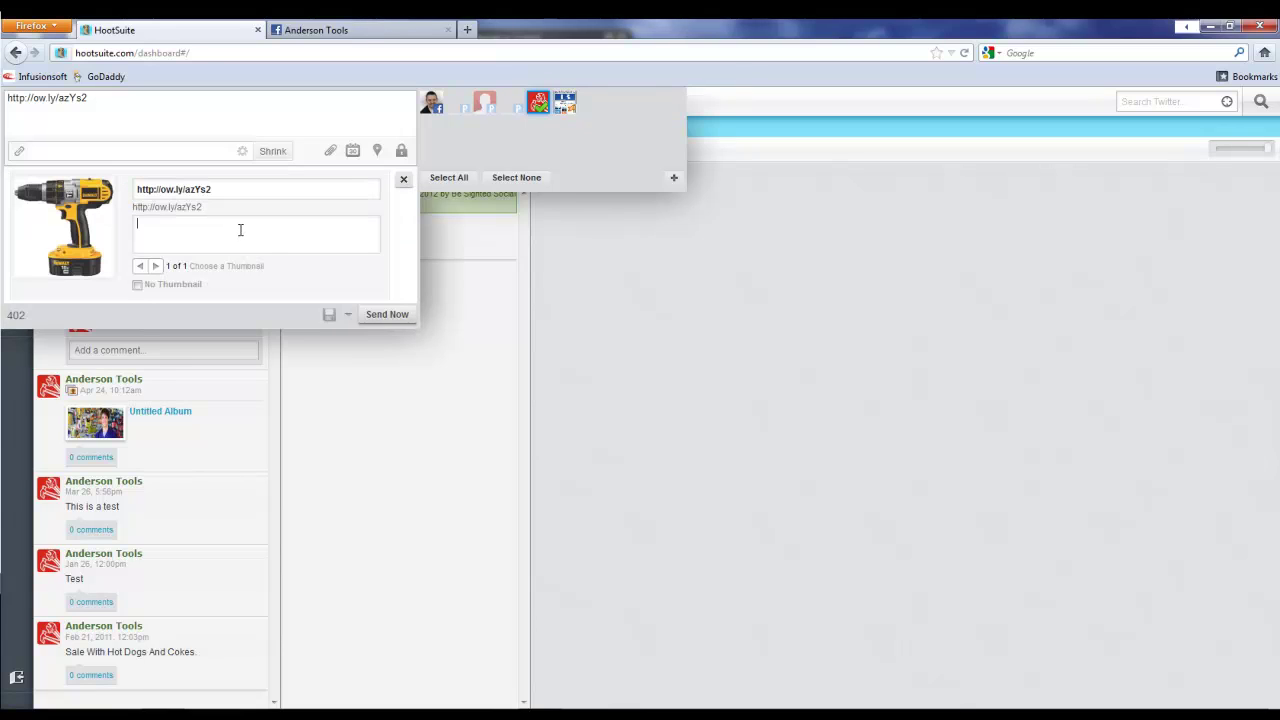
left_click(122, 109)
key("ctrl+a")
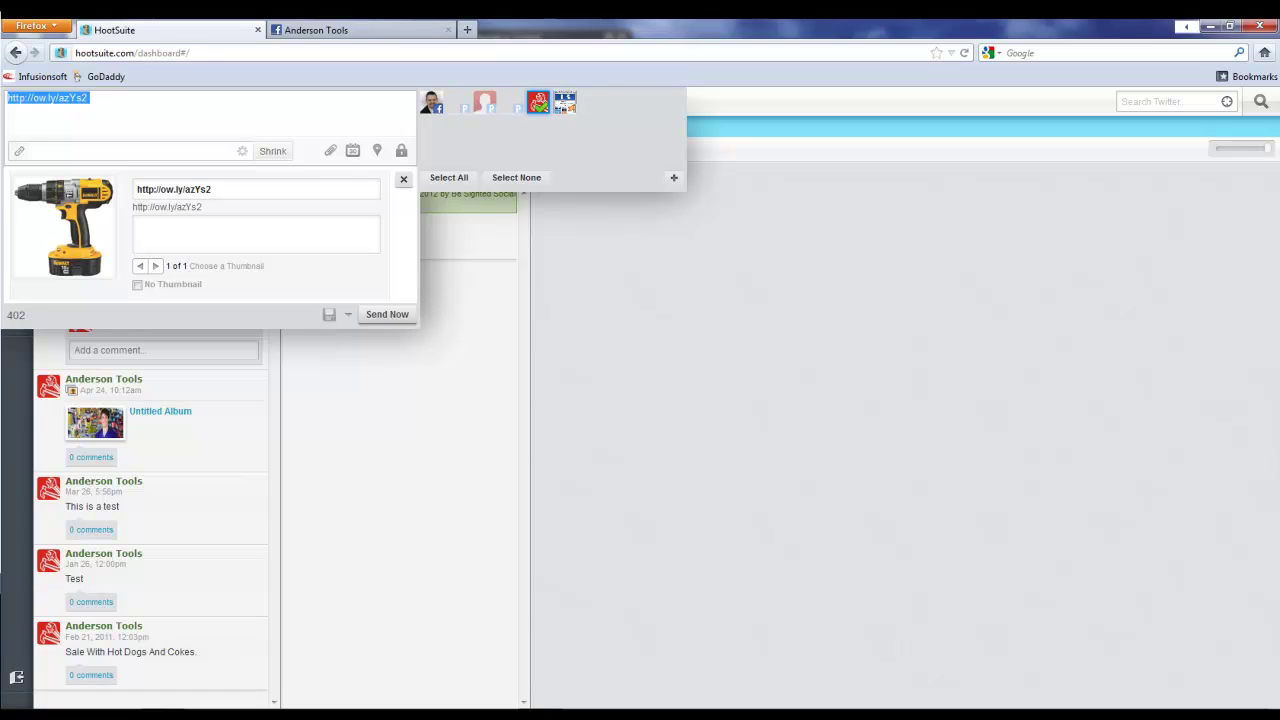
type("Check out this")
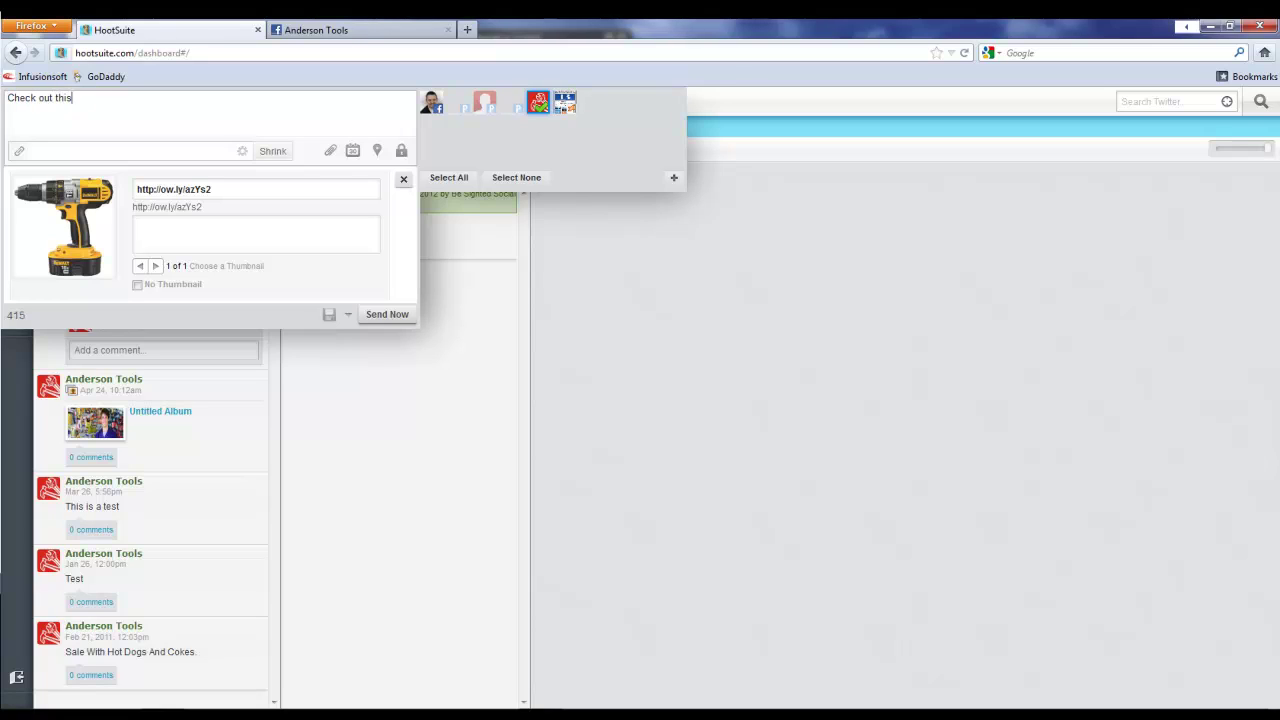
type(" coo")
type("ll.")
Step: Set the link preview title to 'Cool Drill' and the description to 'Only $20'
left_click_drag(297, 190, 136, 190)
type("Cool Drill")
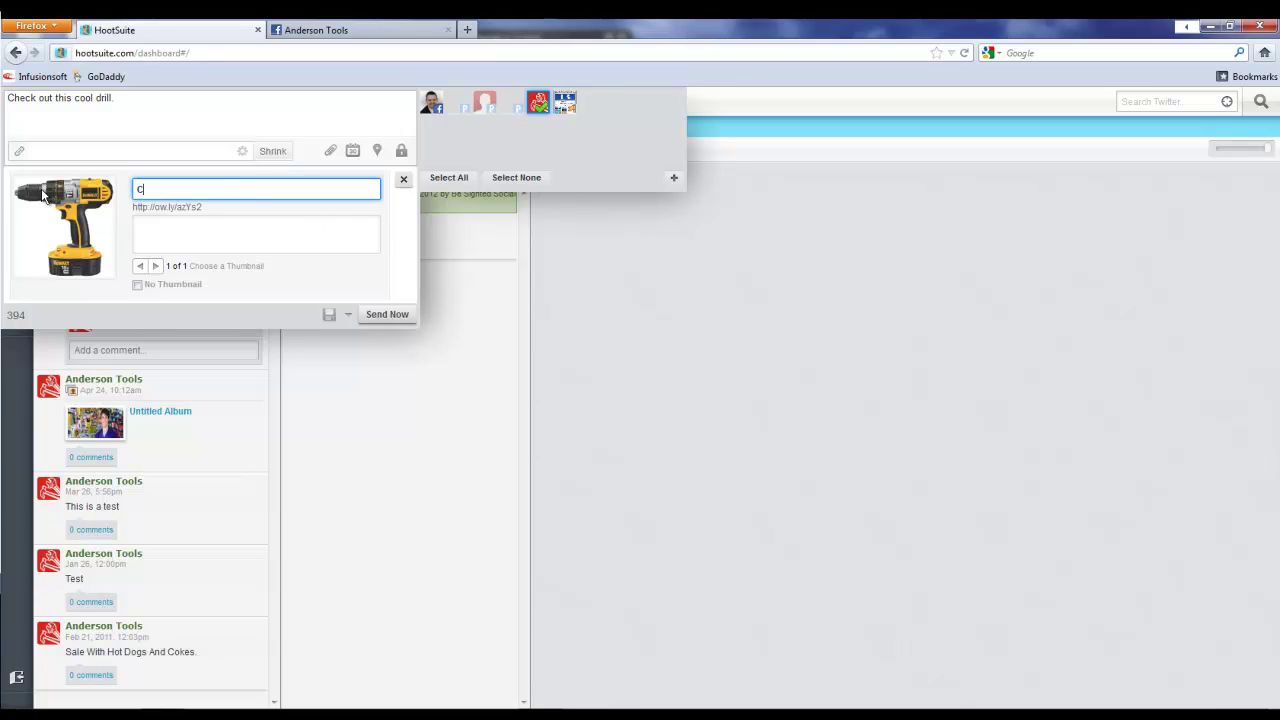
key("Tab")
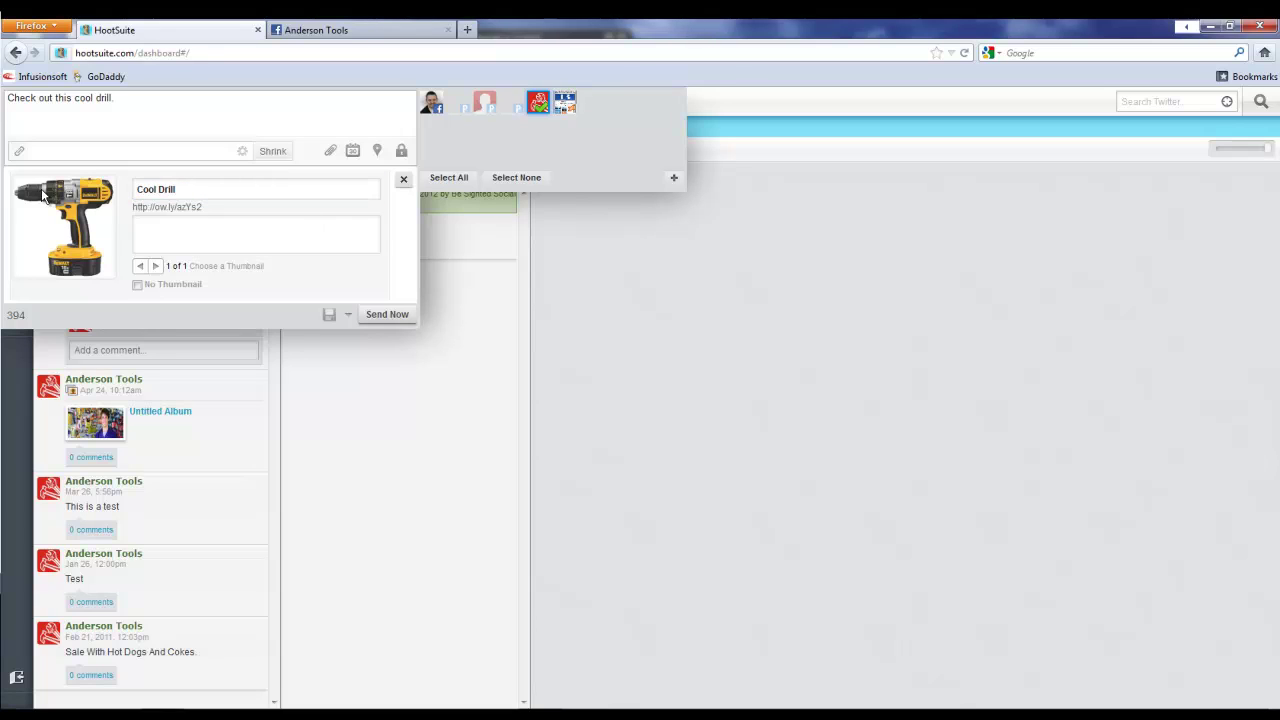
type("Only $20")
Step: Schedule the drill post for 2:30 PM on Apr 28, 2012, then refresh Scheduled Stream Posts
left_click(352, 150)
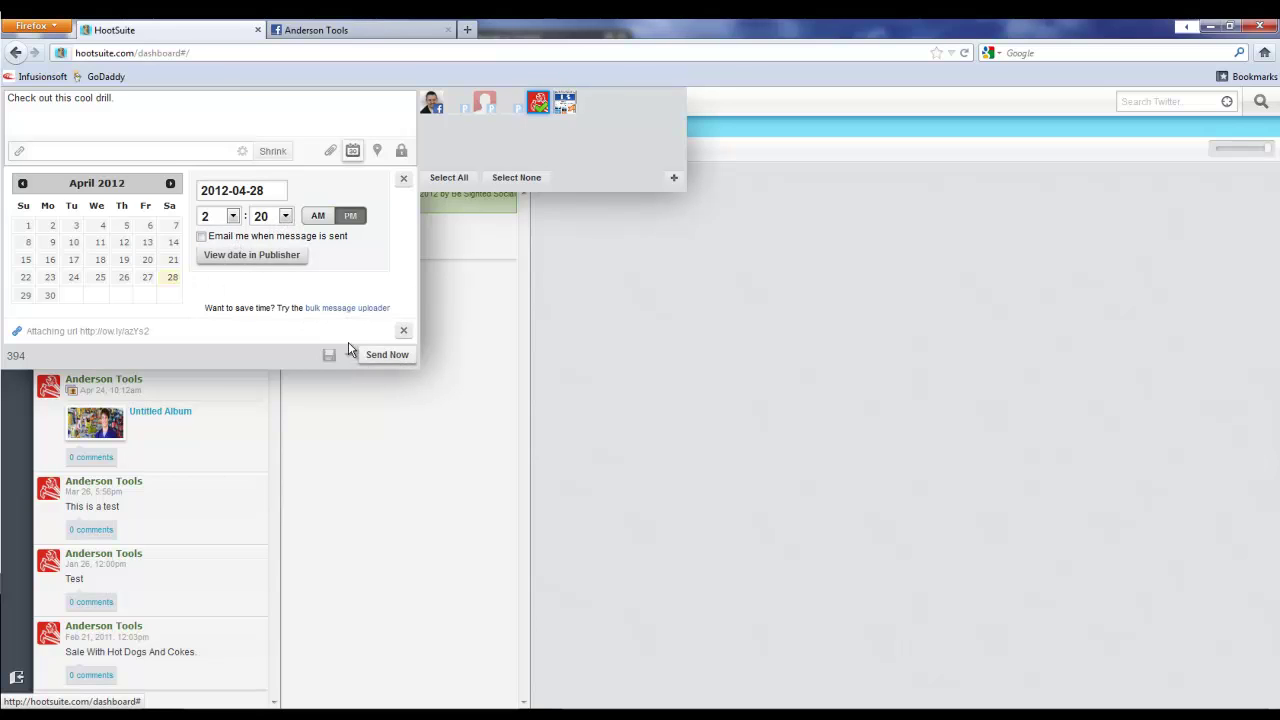
left_click(285, 216)
left_click(283, 325)
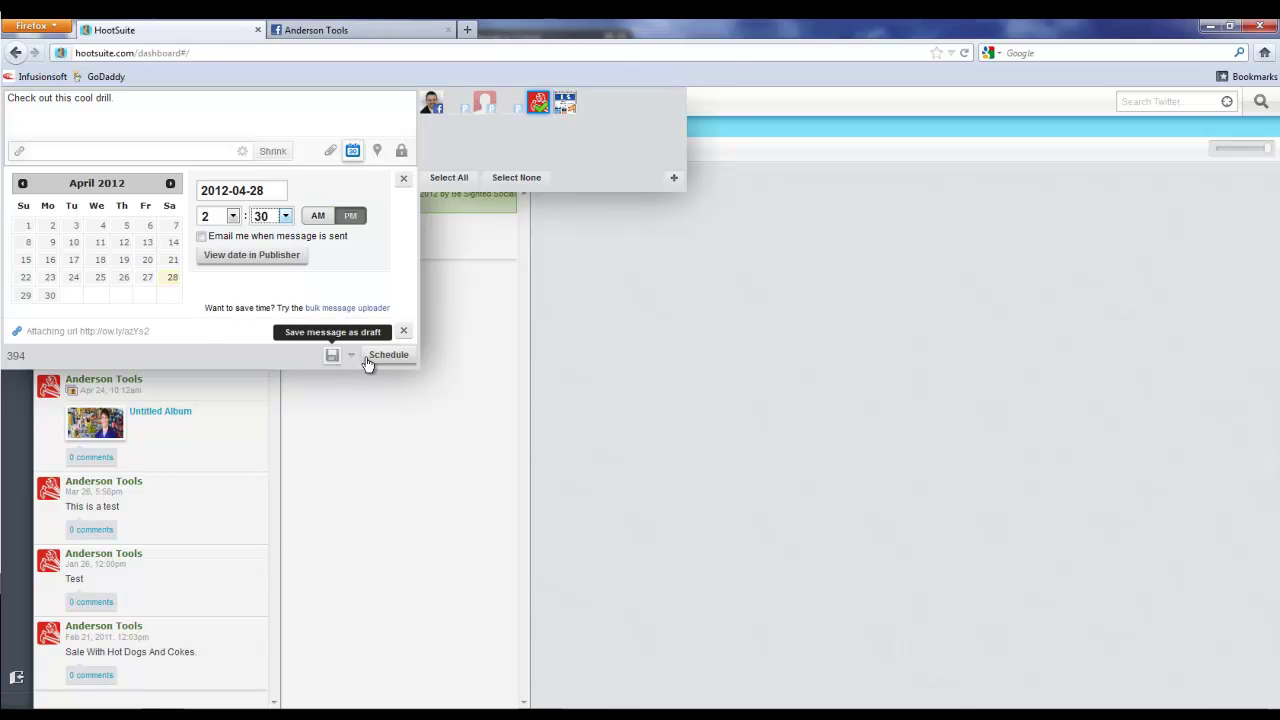
left_click(385, 355)
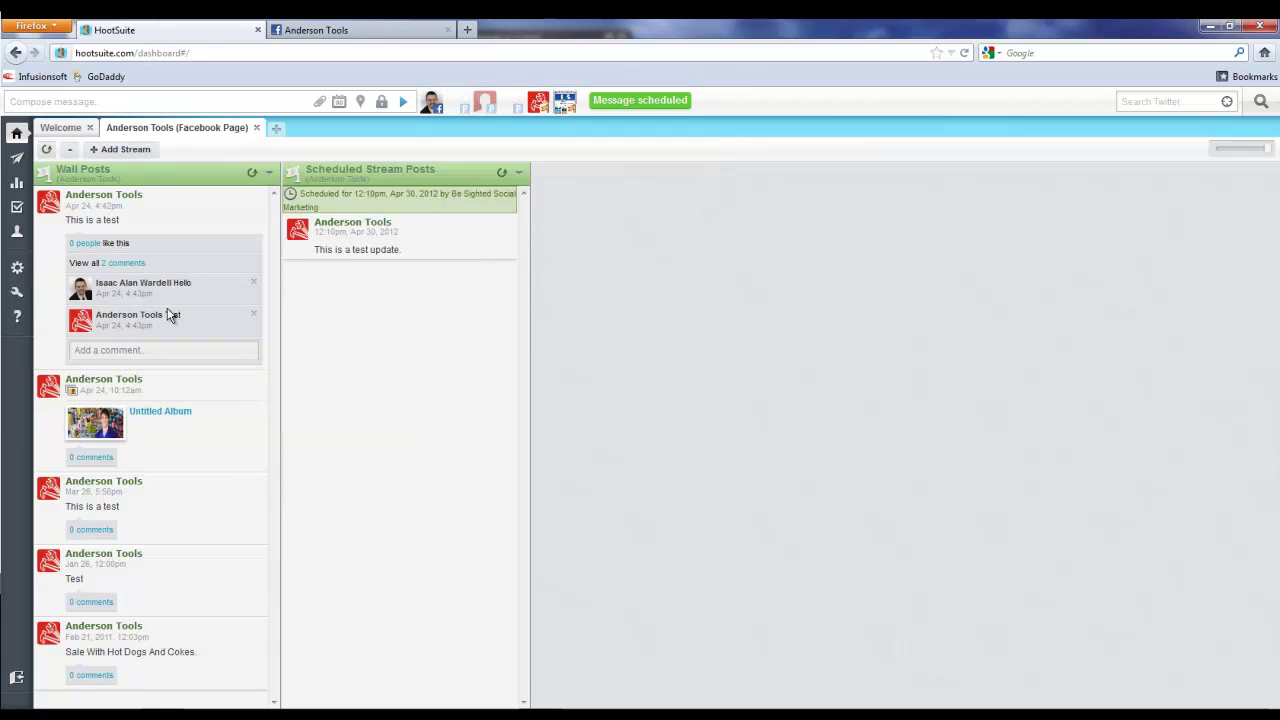
mouse_move(17, 162)
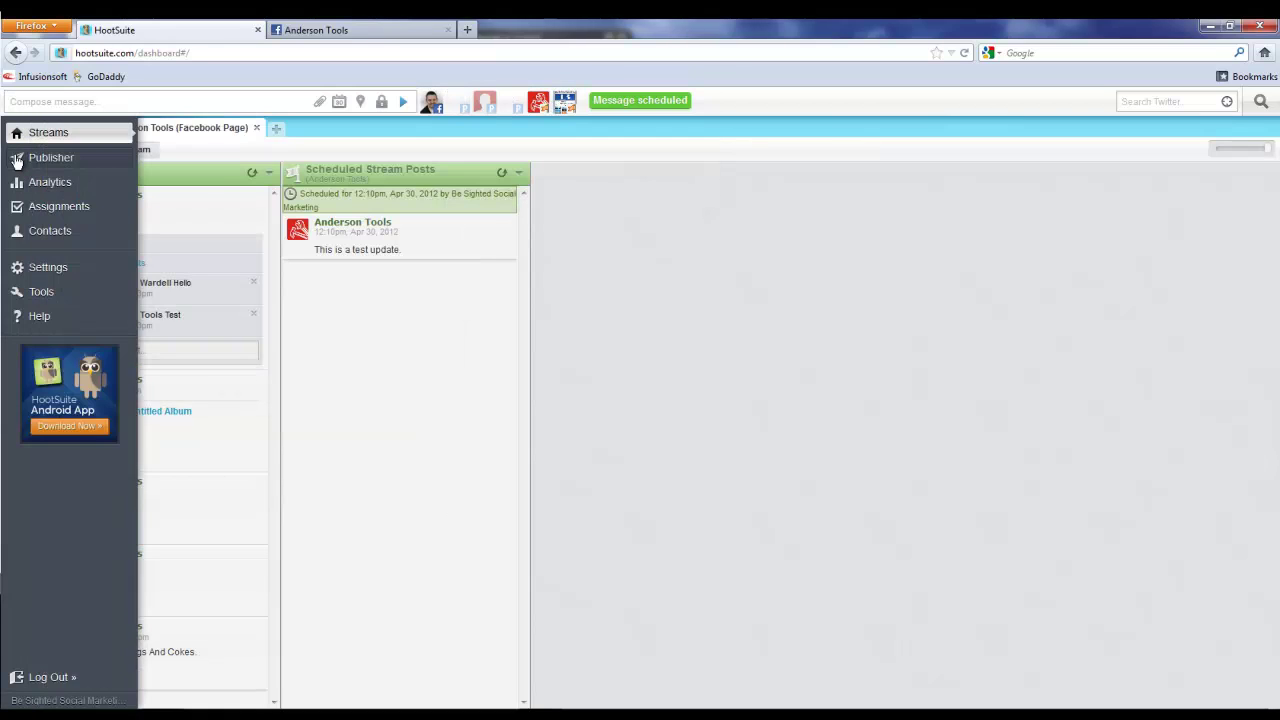
left_click(503, 172)
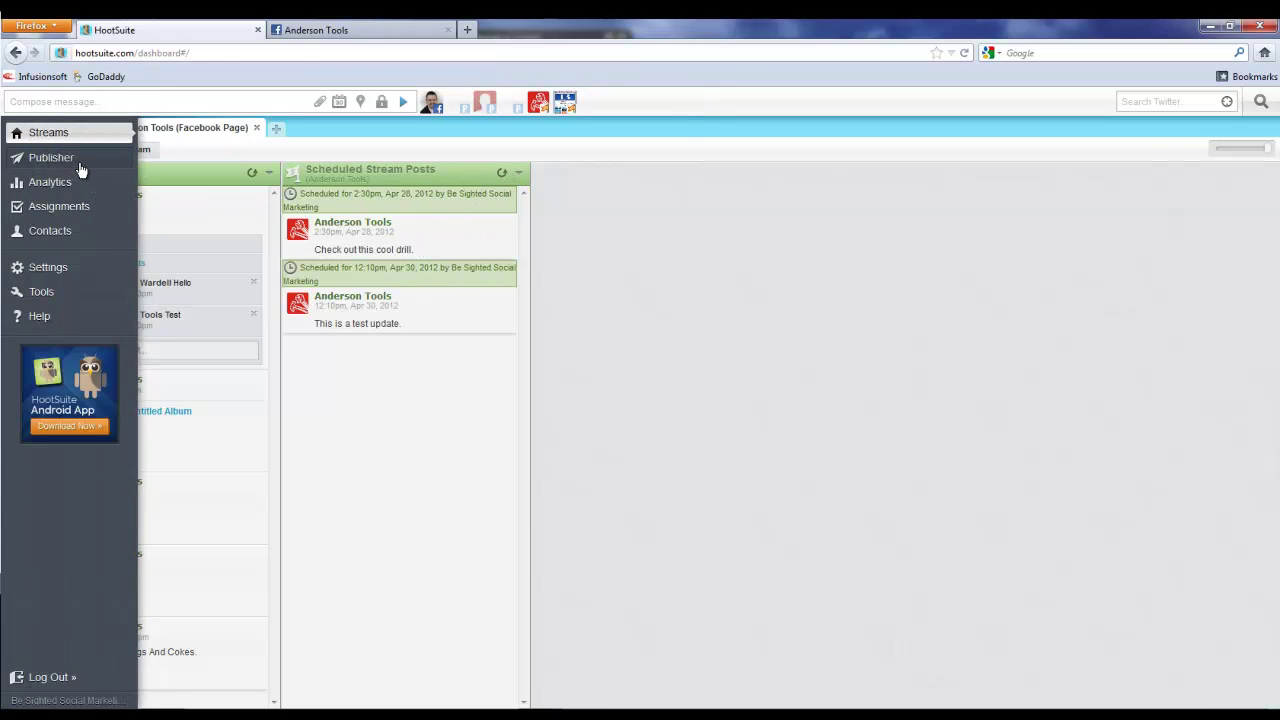
Step: Open the Publisher section to list the scheduled messages
left_click(76, 160)
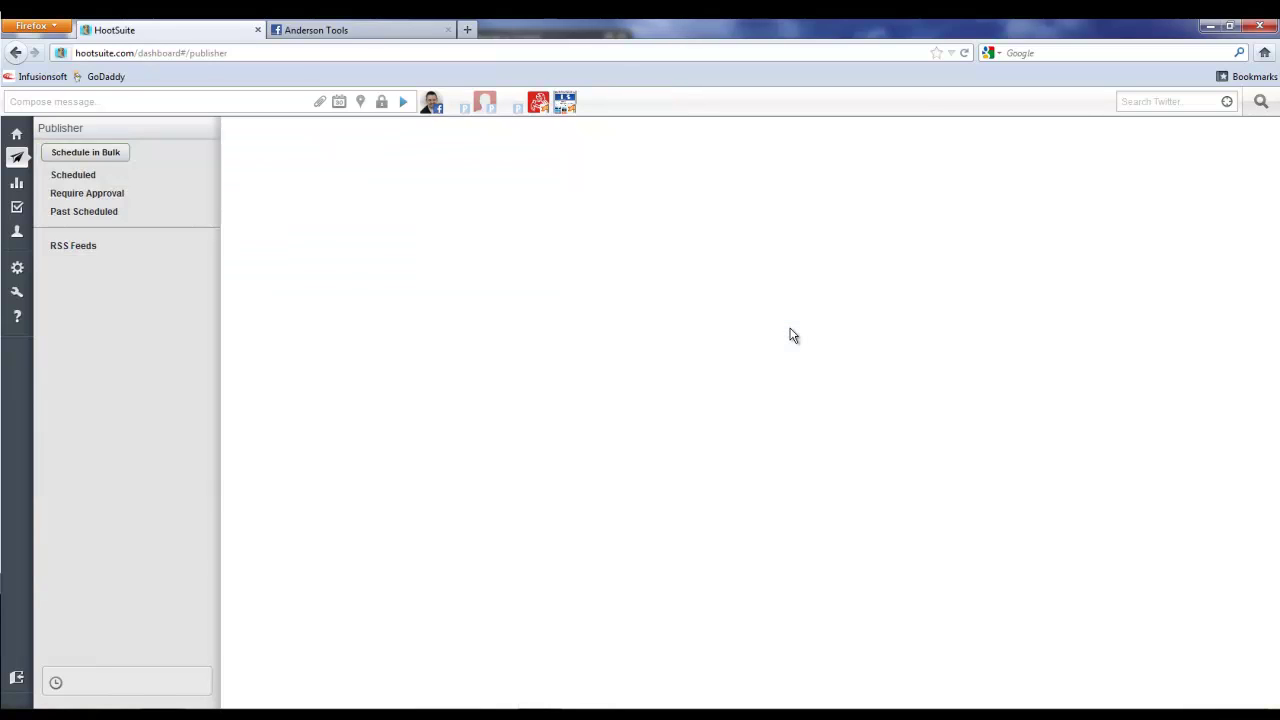